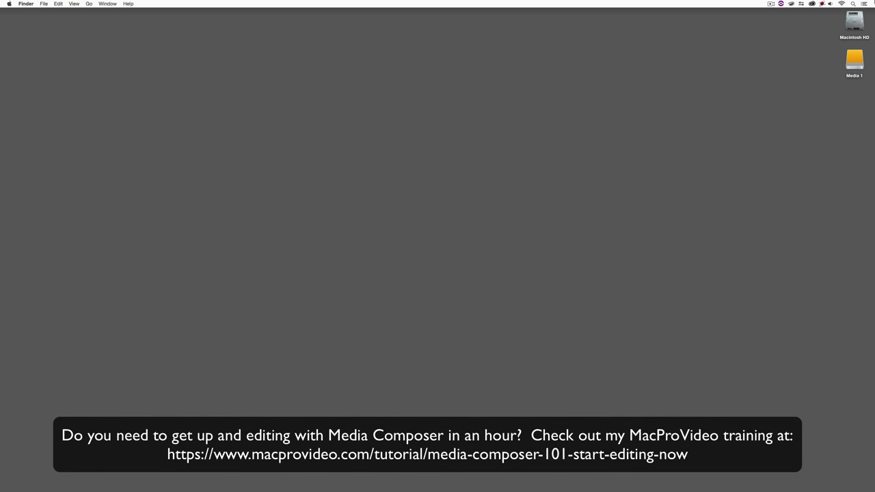
Switch to Avid Media Composer, where the A1 voice-over and A3–A4 music timeline is open
key(super+Tab)
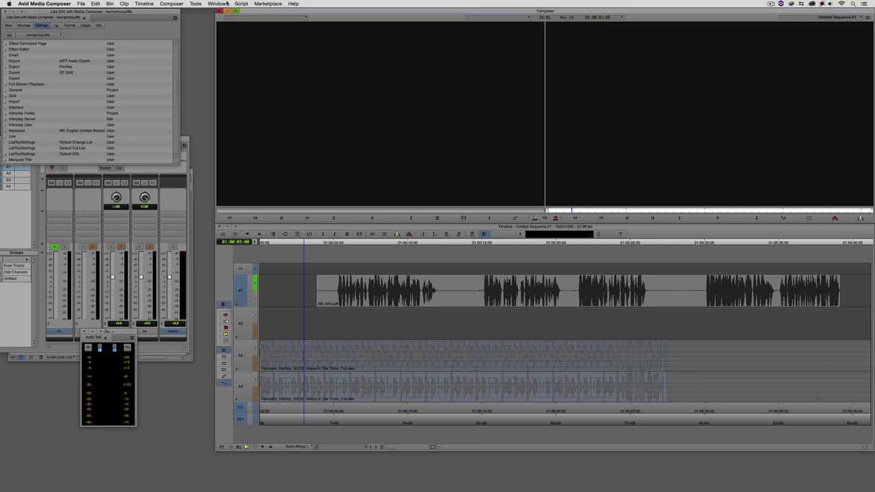
Switch the project window to the Bins tab and close the Audio Mixer
click(145, 3)
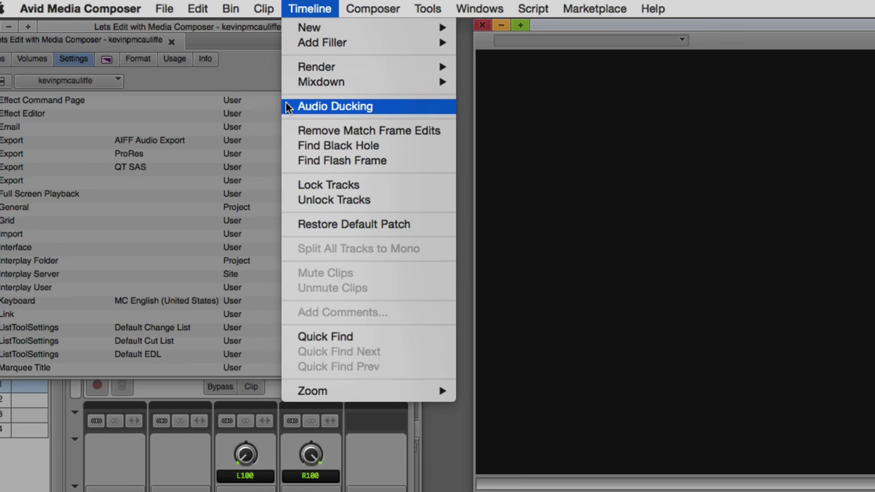
click(248, 64)
click(2, 58)
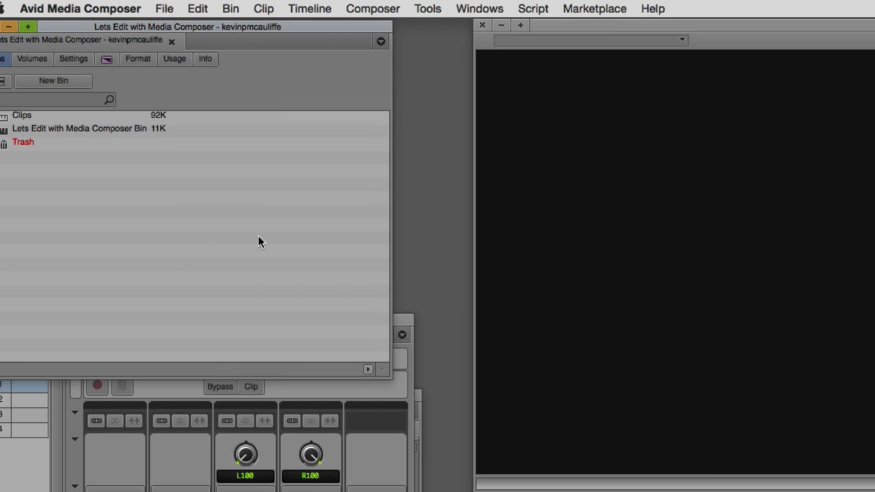
click(395, 315)
click(59, 332)
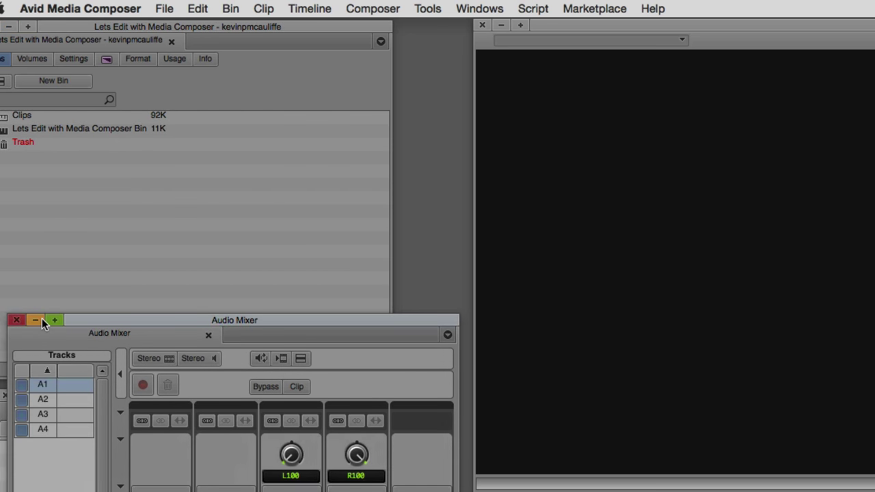
click(16, 319)
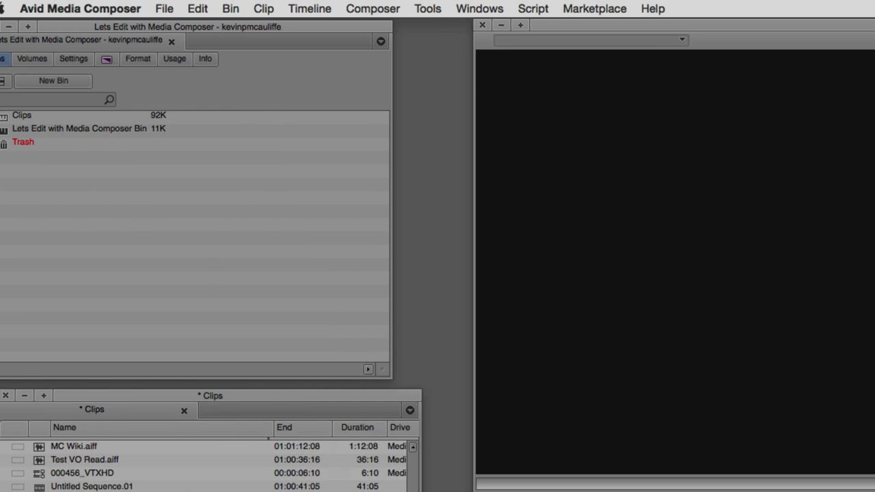
Open the Audio Tool meters, make them tall, and place them beside a narrower Clips bin
key(super+1)
drag(309, 107, 305, 77)
drag(353, 297, 353, 491)
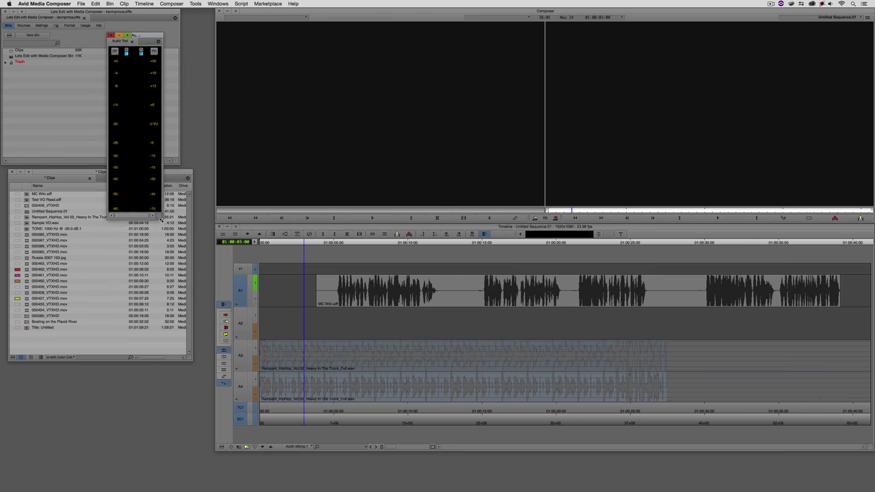
drag(161, 220, 162, 223)
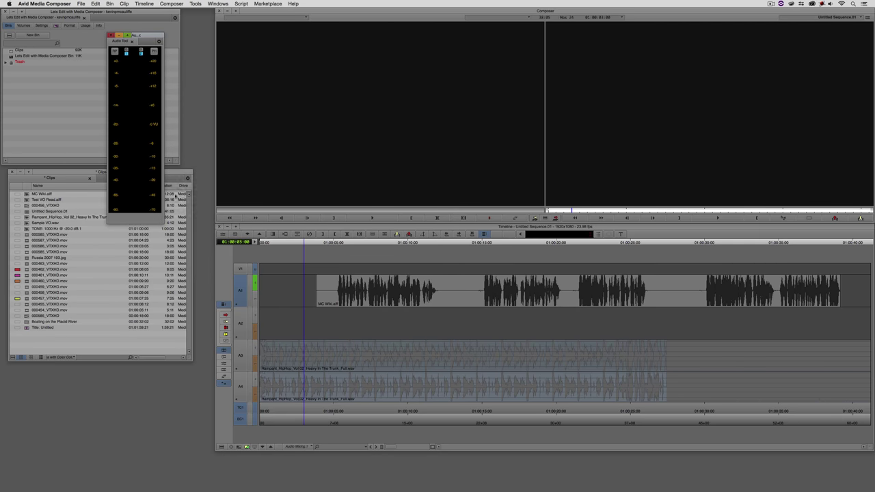
drag(146, 37, 195, 170)
click(130, 172)
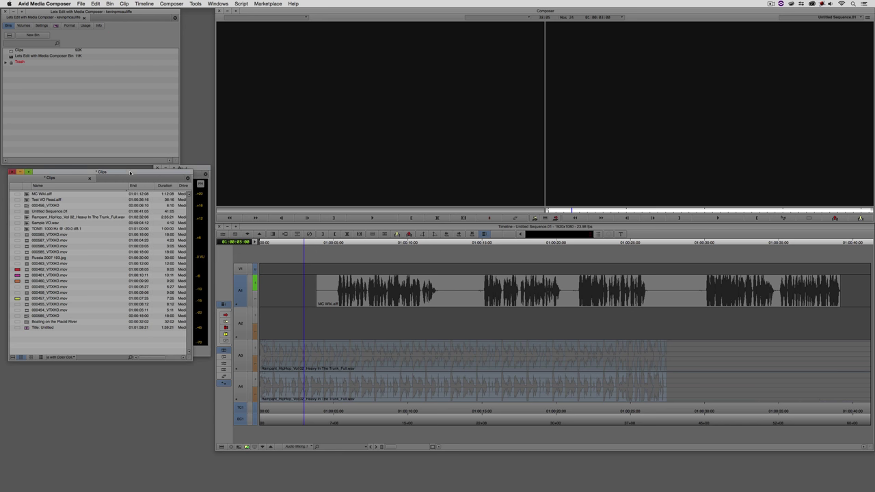
drag(186, 364, 145, 349)
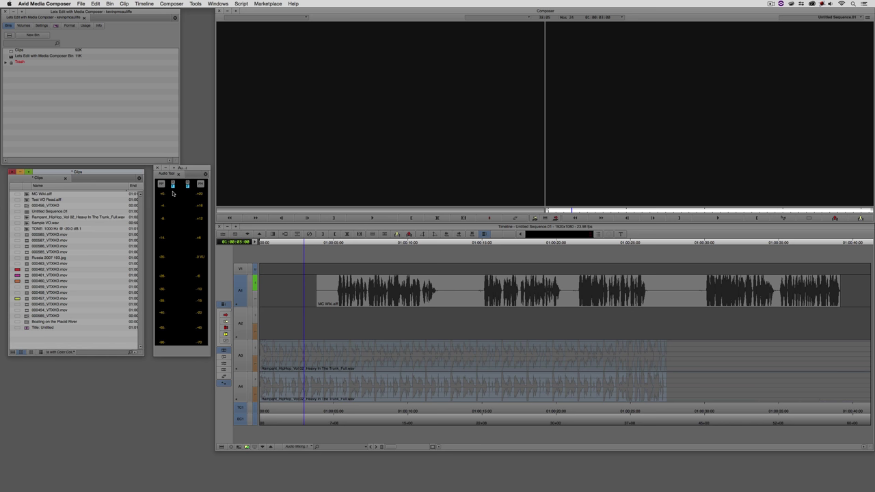
click(642, 170)
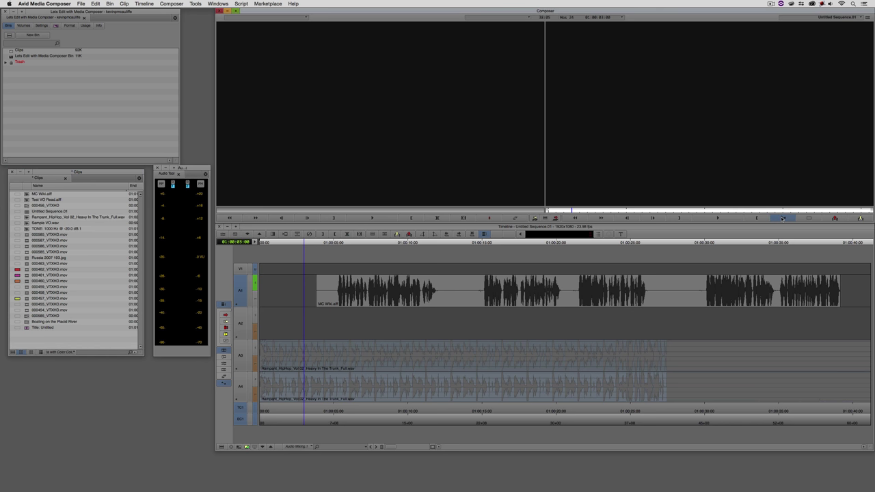
Open Audio Ducking with A1 as dialog and A3–A4 as music, checking the Settings presets without choosing one
click(782, 218)
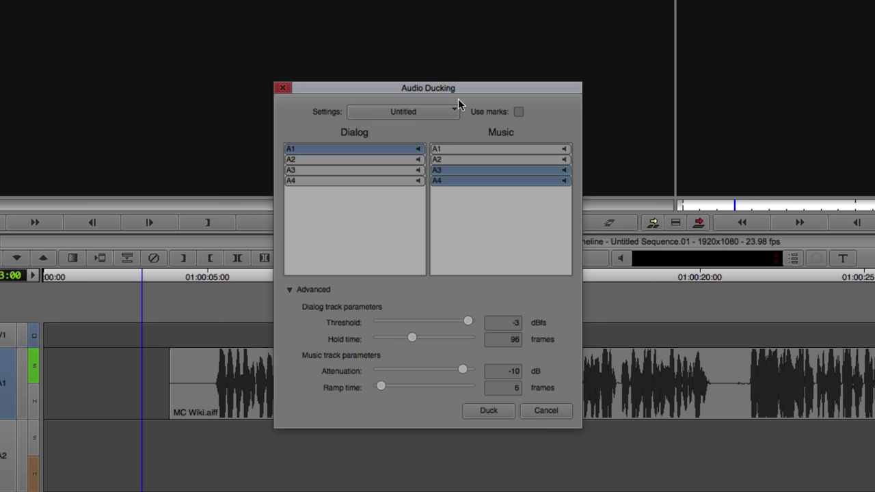
click(417, 113)
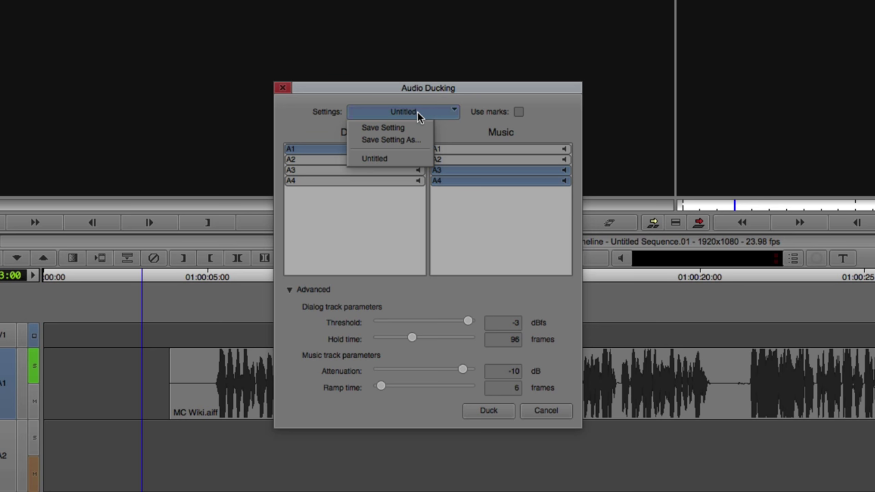
click(454, 87)
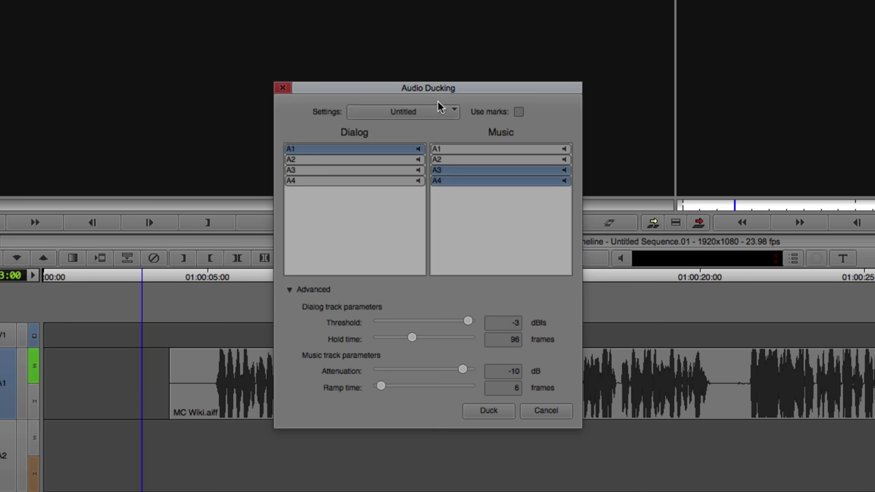
click(434, 112)
click(371, 90)
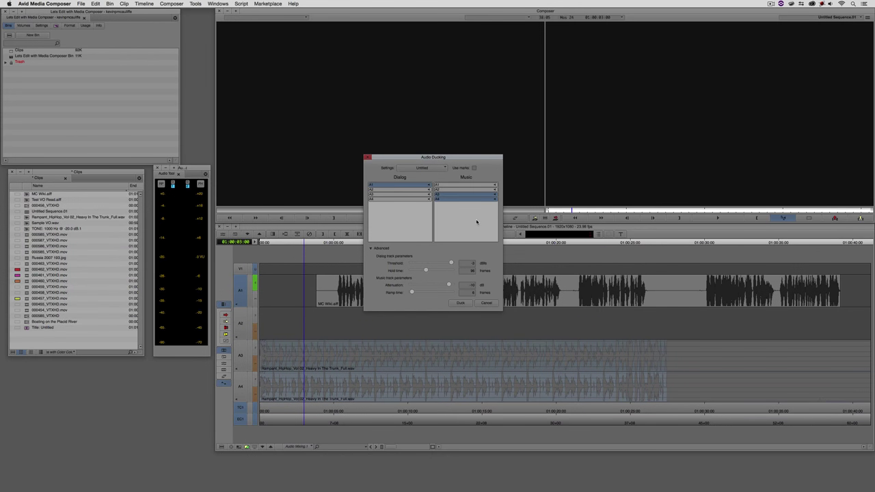
Drag the Audio Ducking dialog up over the Source monitor, clear of the timeline
drag(442, 158, 431, 48)
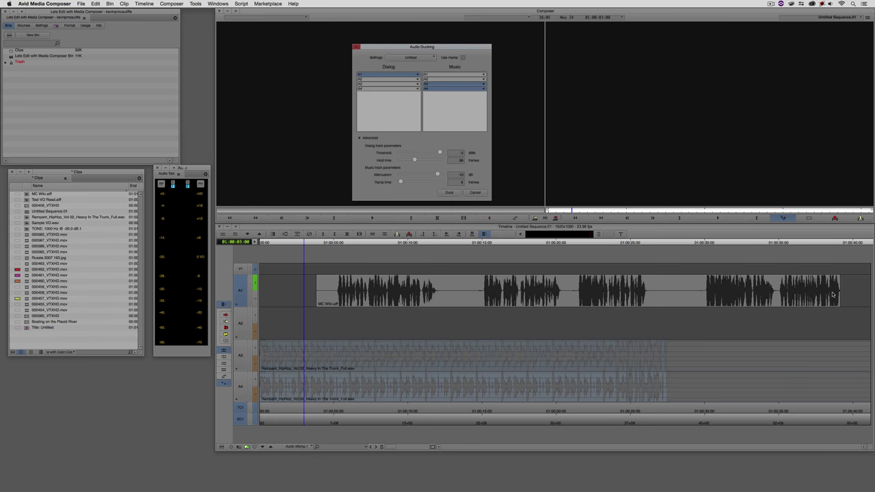
Click Duck with the current parameters to add volume-dip keyframes on A3–A4
click(451, 193)
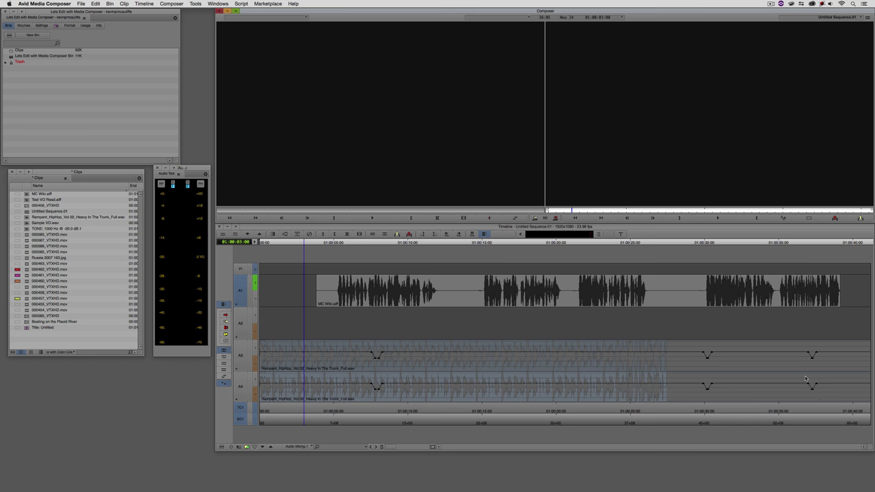
key(ctrl+z)
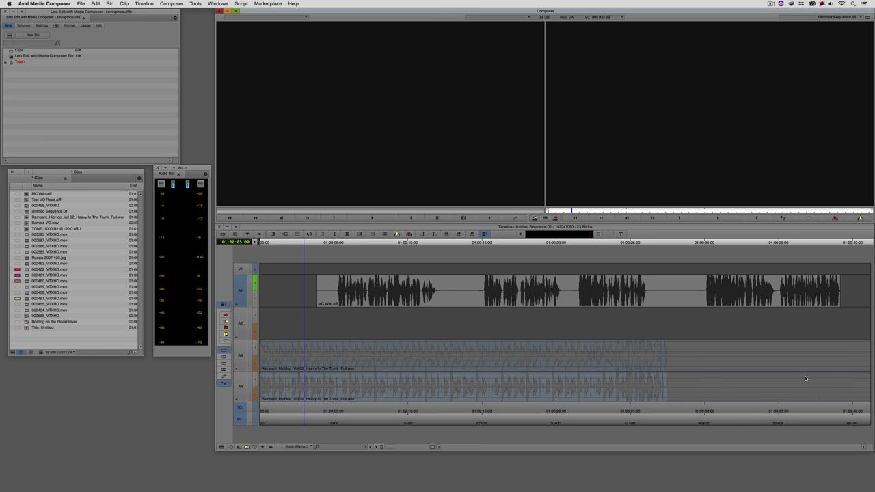
click(783, 219)
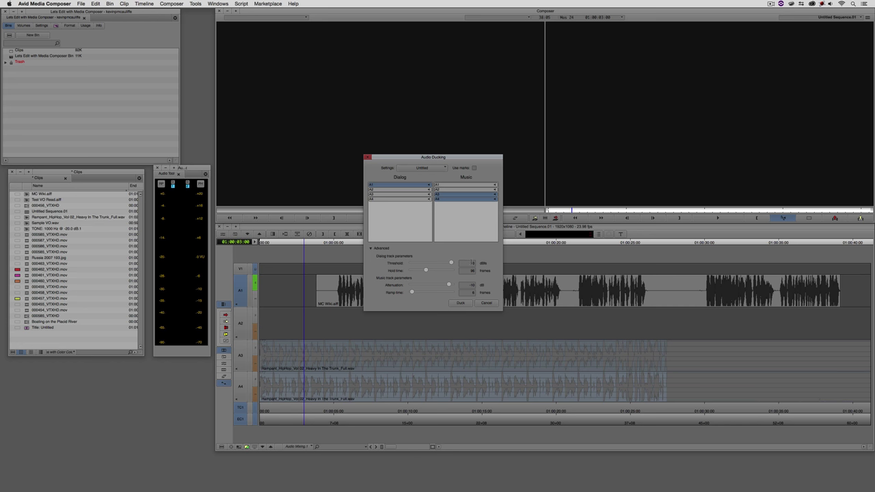
click(486, 303)
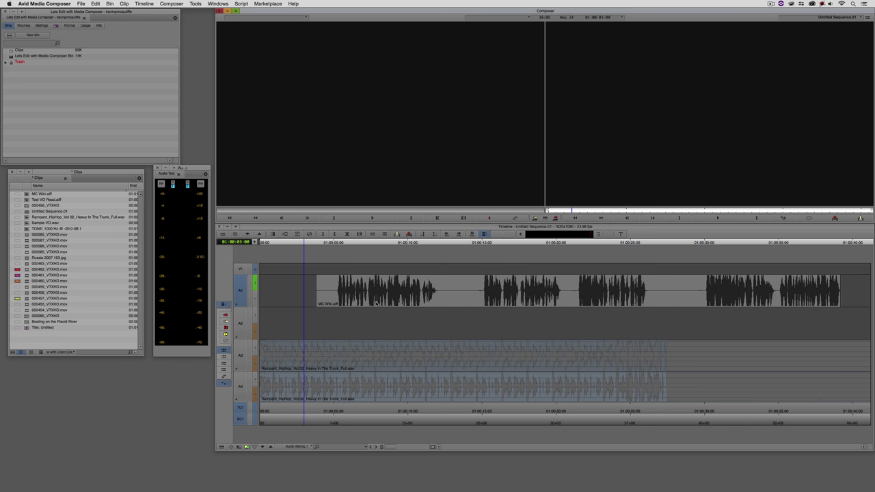
click(335, 299)
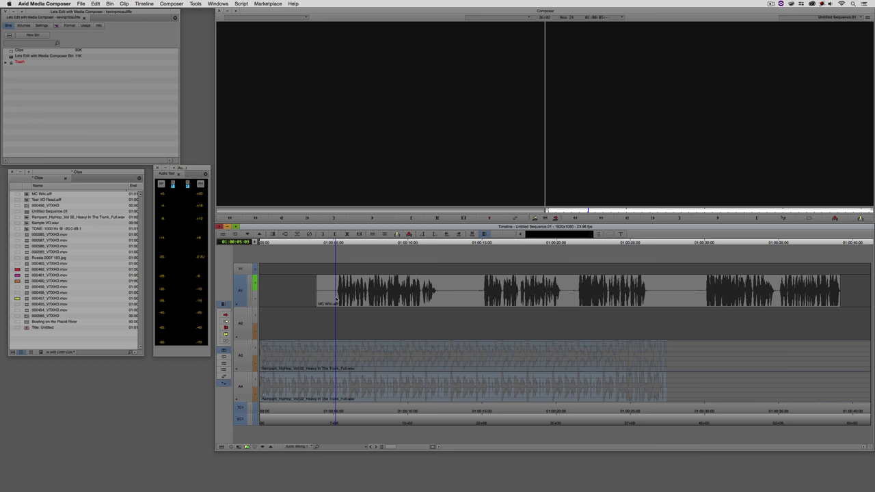
key(space)
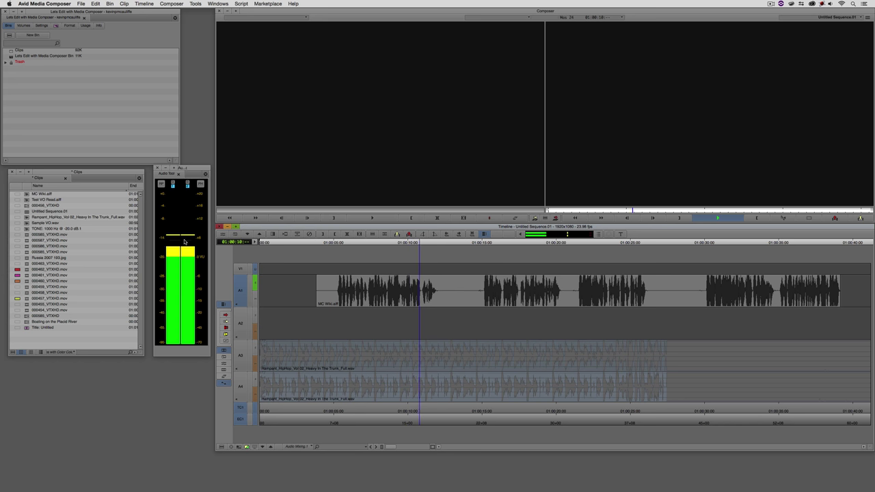
key(space)
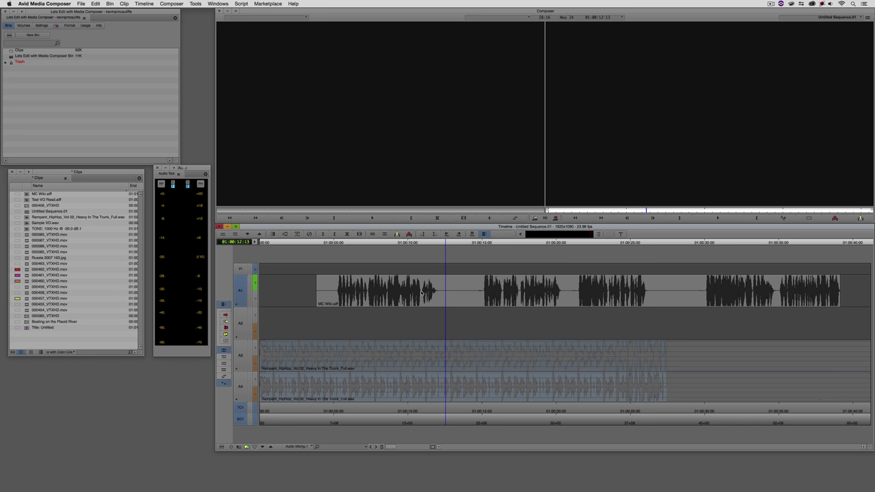
Reopen Audio Ducking, clear the Threshold field, and duck A3–A4 under A1 again
click(774, 219)
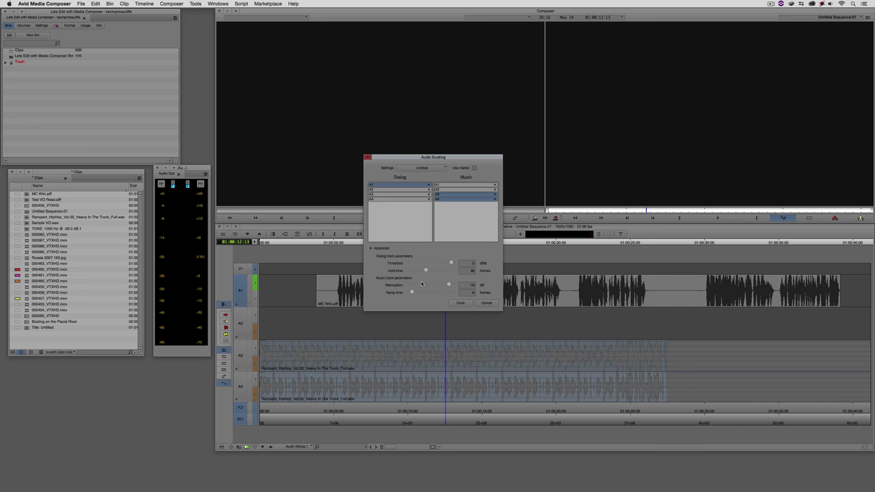
click(468, 263)
key(BackSpace)
click(460, 302)
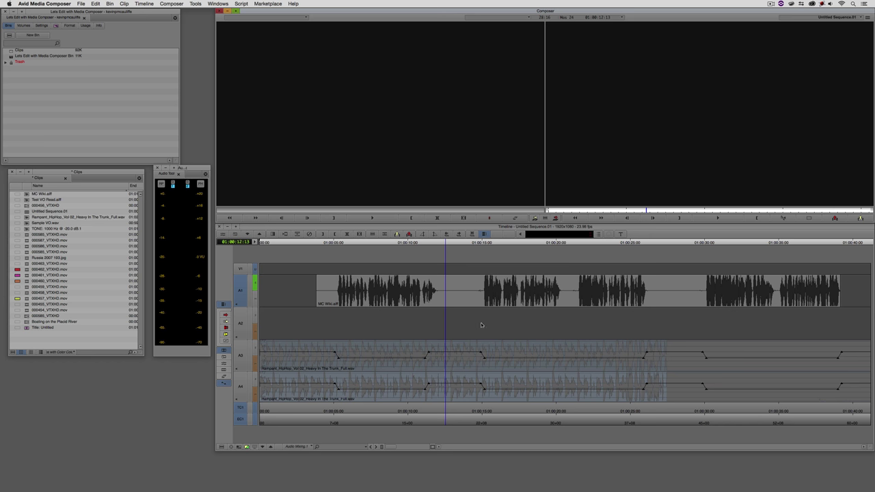
Scrub and play the mix around 01:00:07 to check the duck, then undo it
drag(420, 306, 427, 306)
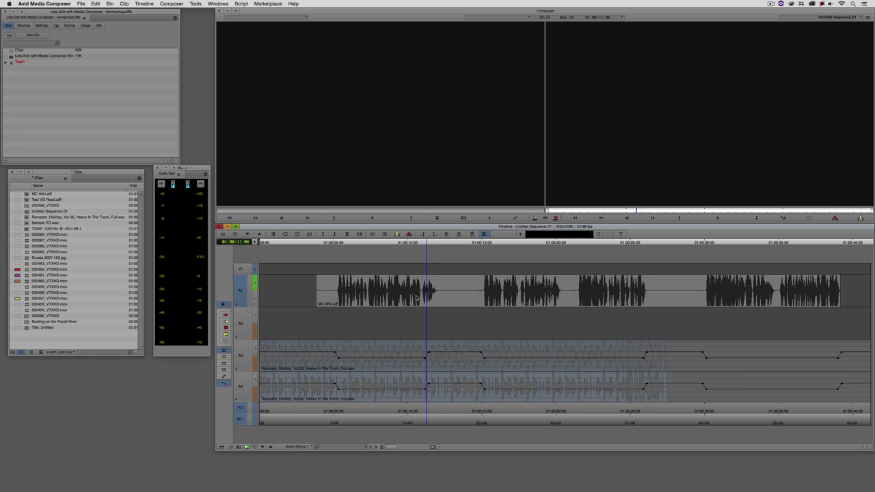
drag(418, 296, 391, 296)
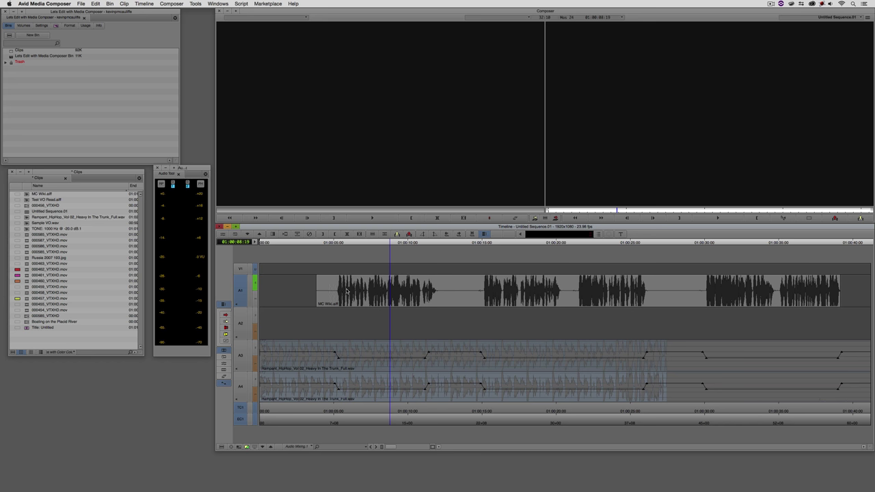
drag(389, 294, 422, 294)
click(362, 294)
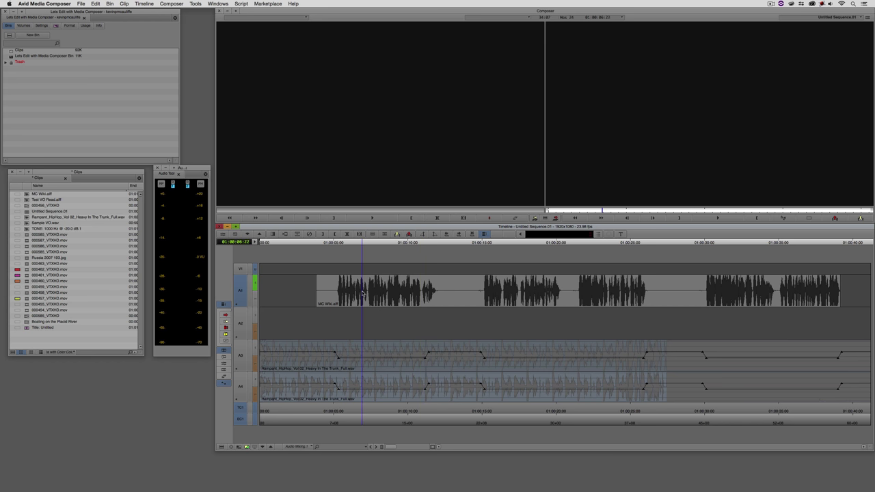
key(space)
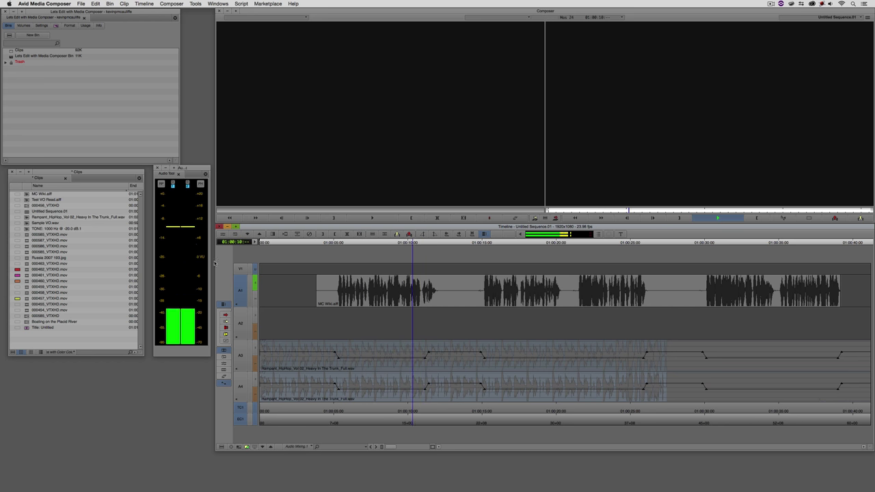
key(space)
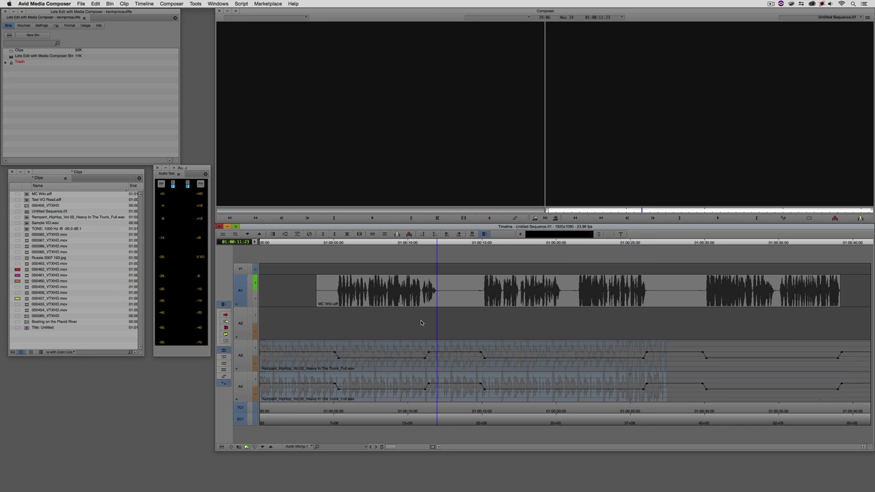
key(super+z)
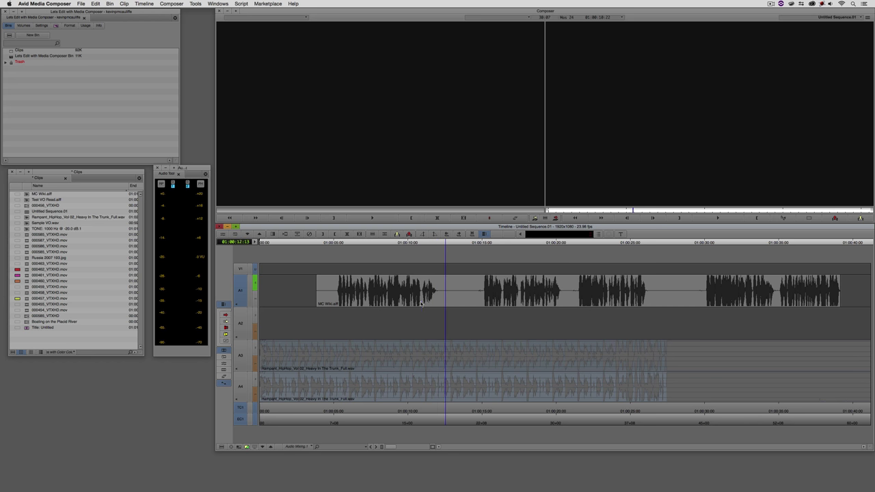
Add two edits in the A1 voice-over near 01:00:10:22 to isolate a short piece
click(422, 304)
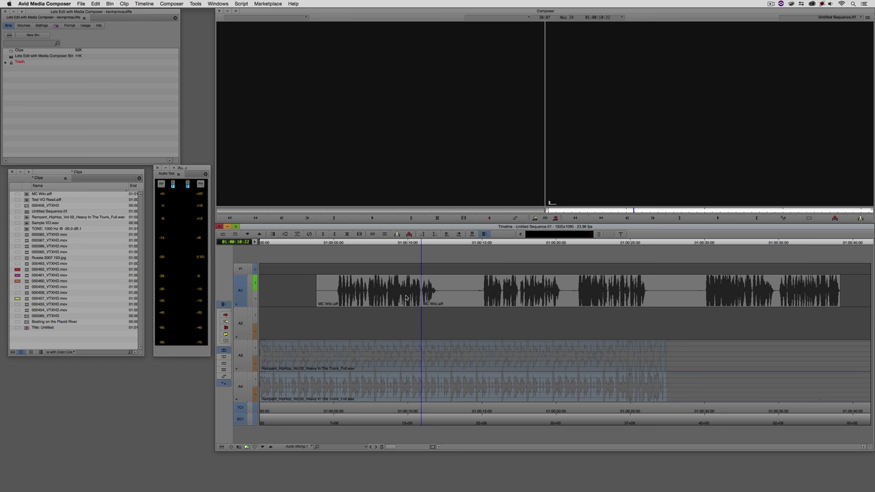
key(space)
key(h)
click(429, 303)
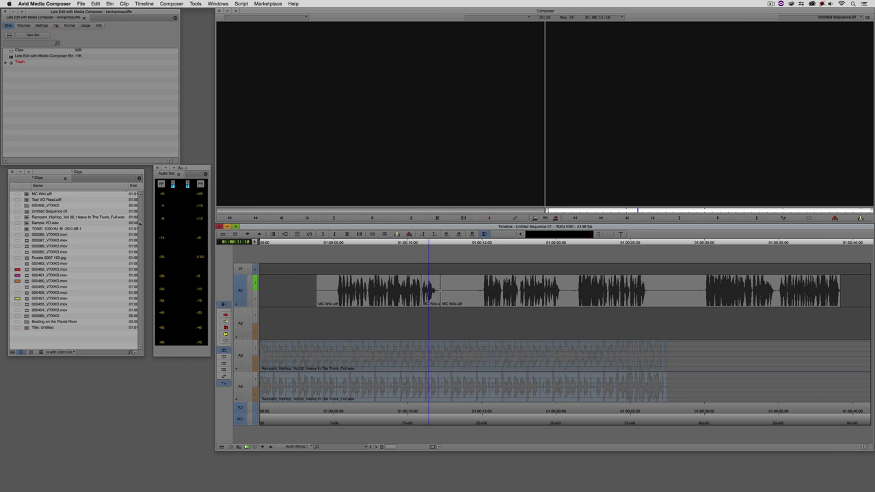
Raise that A1 piece's fader in the Audio Mixer, close it, and play back from 01:00:09:22
key(super+1)
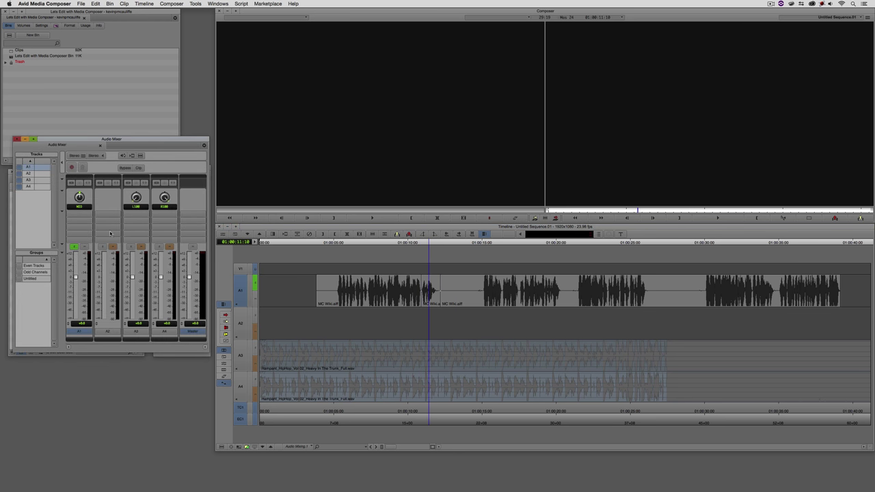
drag(75, 276, 78, 263)
click(16, 138)
drag(415, 299, 407, 298)
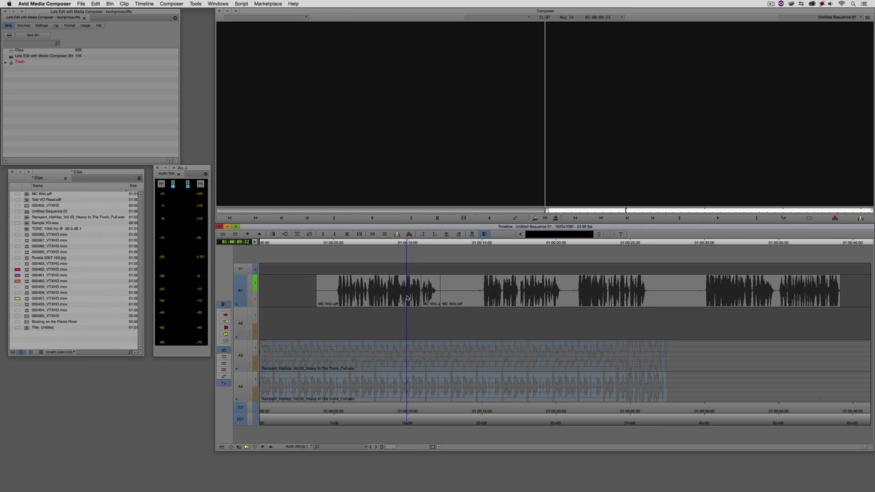
key(space)
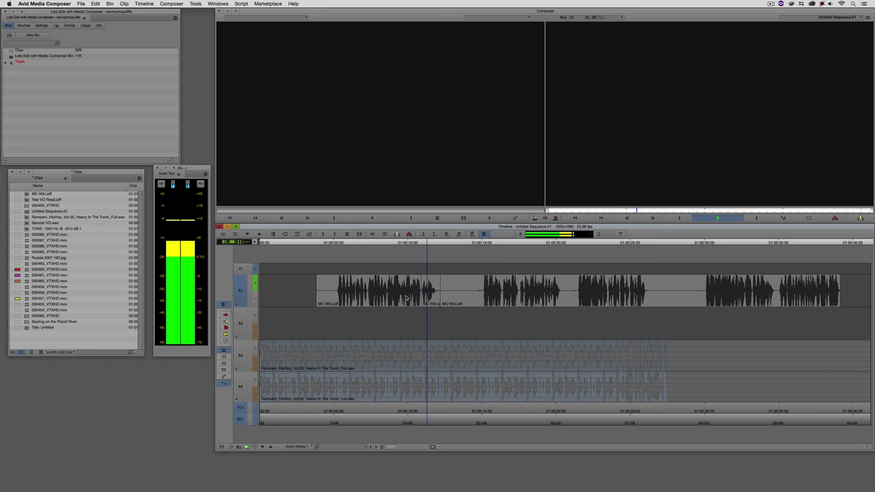
key(space)
click(434, 298)
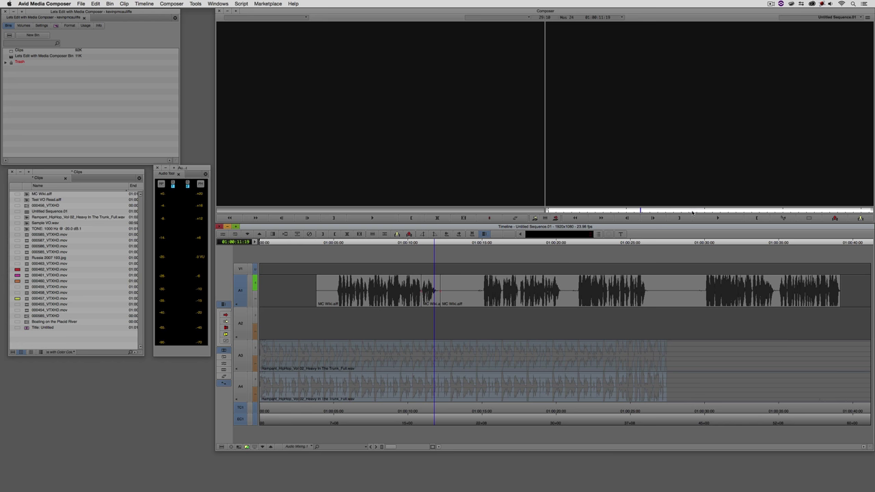
Reopen Audio Ducking and click Duck to regenerate the A3–A4 ducking keyframes
click(782, 217)
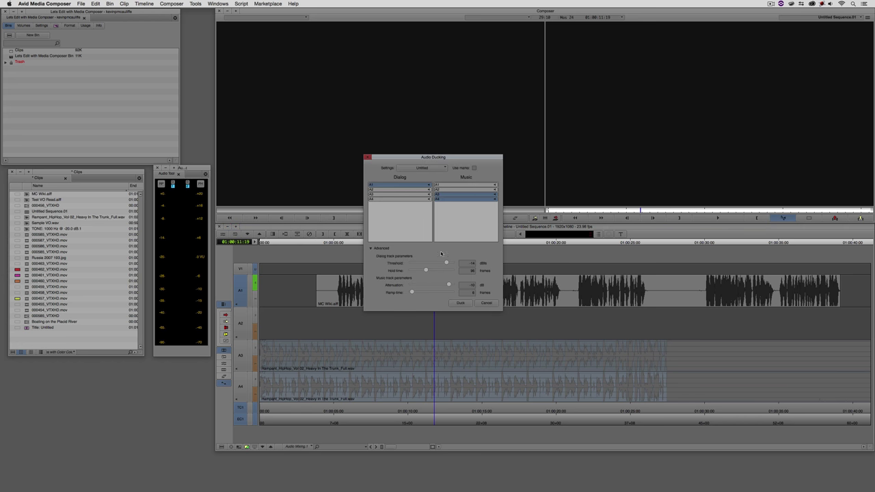
click(460, 302)
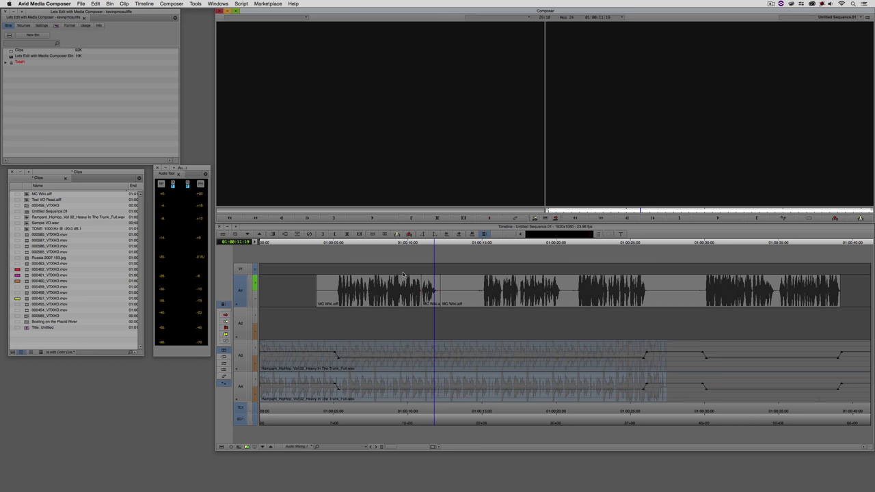
Undo the last duck, re-duck with Hold at 36 frames, and scrub through the first voice pause
key(super+z)
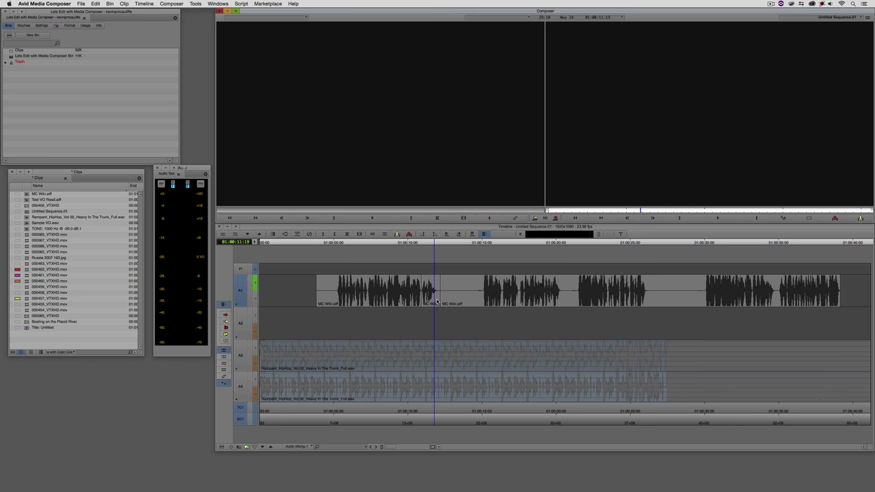
click(786, 218)
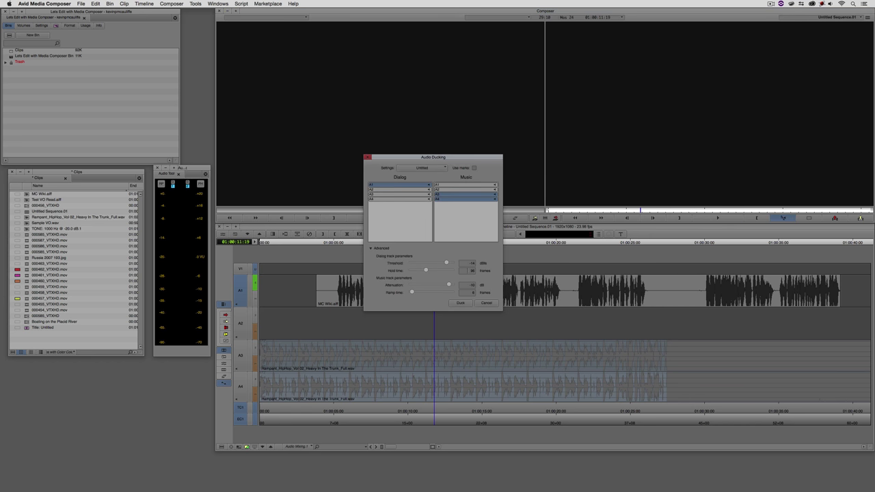
click(467, 270)
click(460, 302)
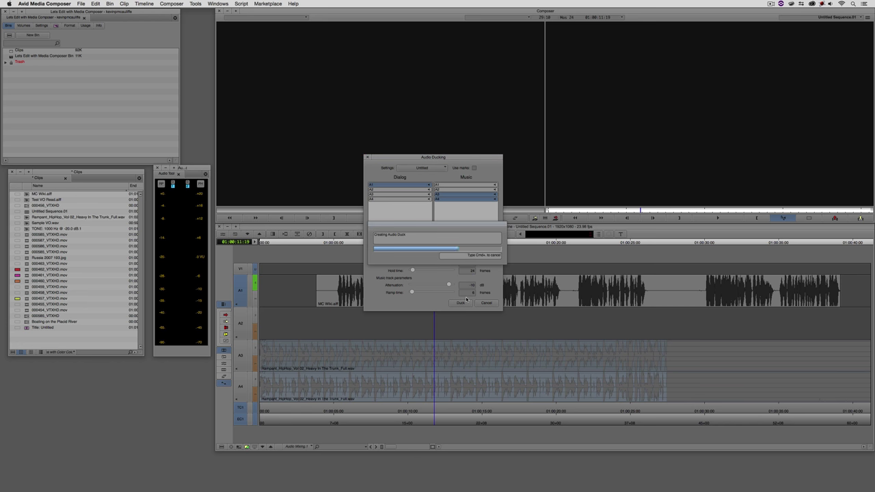
drag(436, 311, 387, 305)
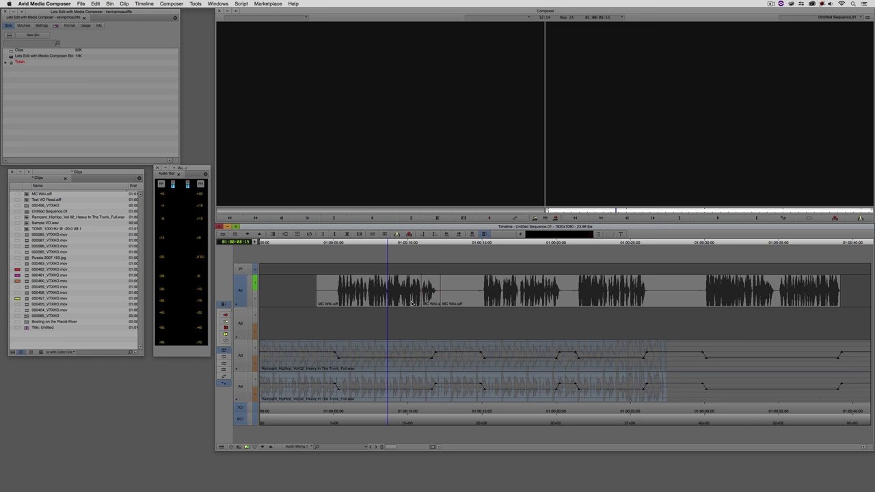
drag(412, 303, 433, 291)
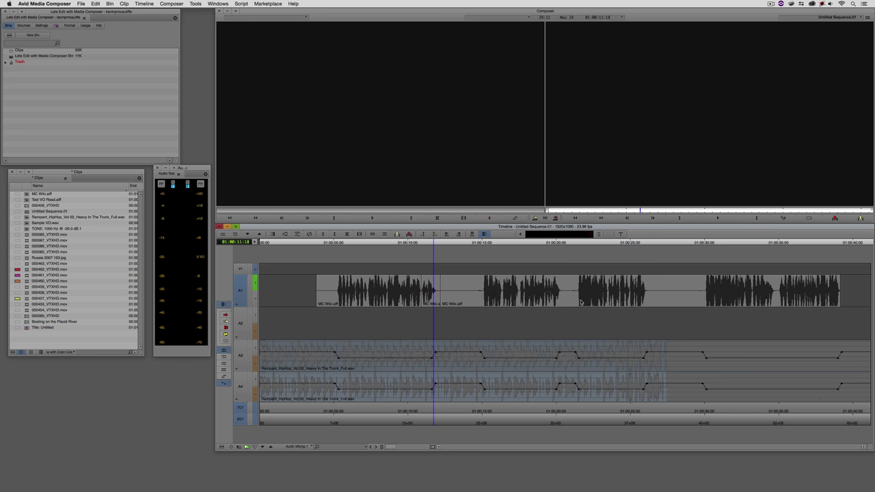
Undo the existing ducking and re-duck A3–A4 with a 36-frame hold time
key(super+z)
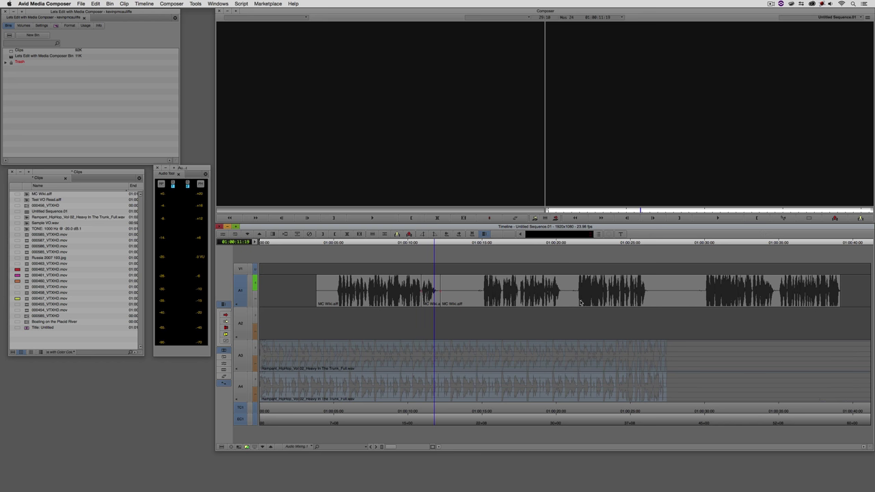
click(782, 218)
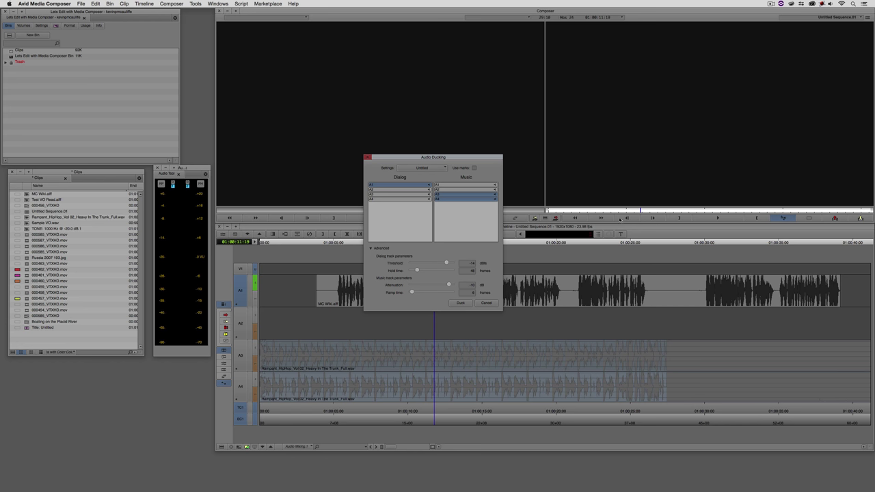
click(466, 271)
click(460, 302)
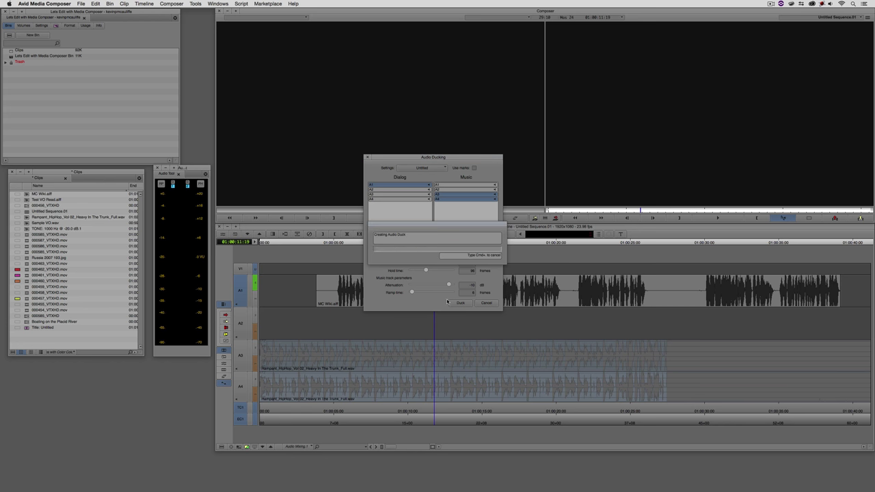
Scrub through the sequence to review the ducking, then undo it
click(333, 340)
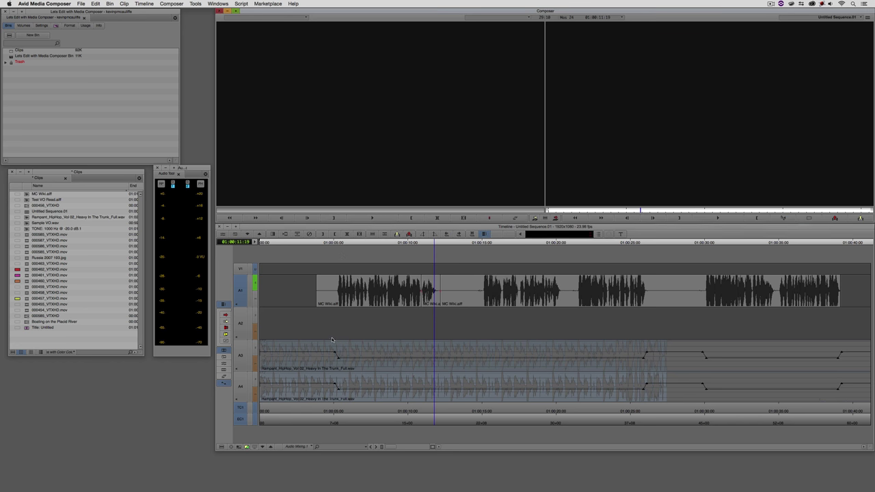
drag(333, 339, 694, 326)
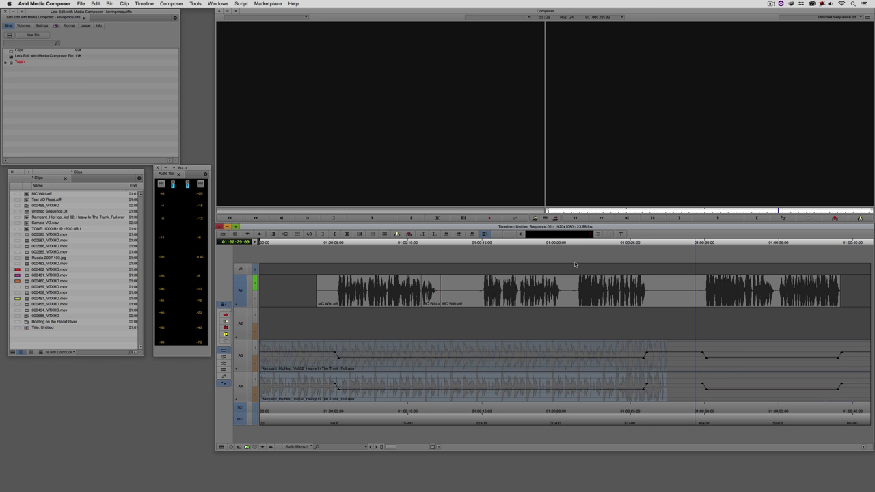
key(super+z)
Open Audio Ducking and cancel without applying, leaving A3–A4 music at full level
click(783, 218)
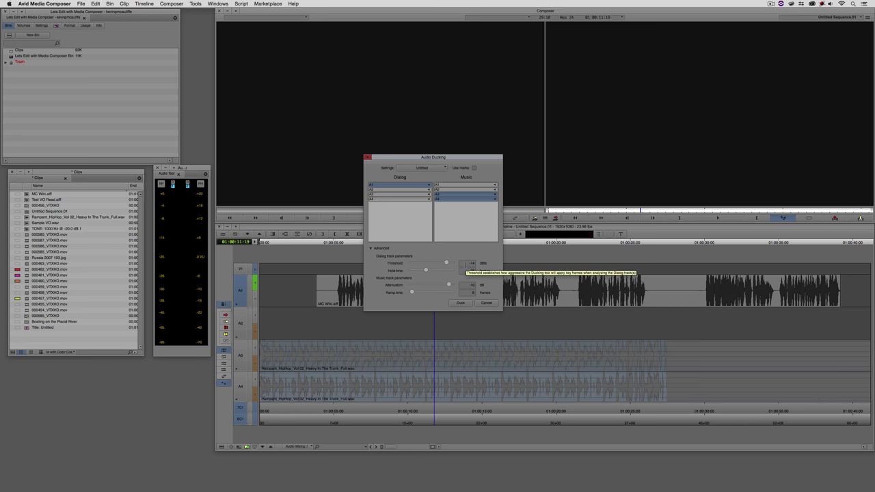
click(487, 303)
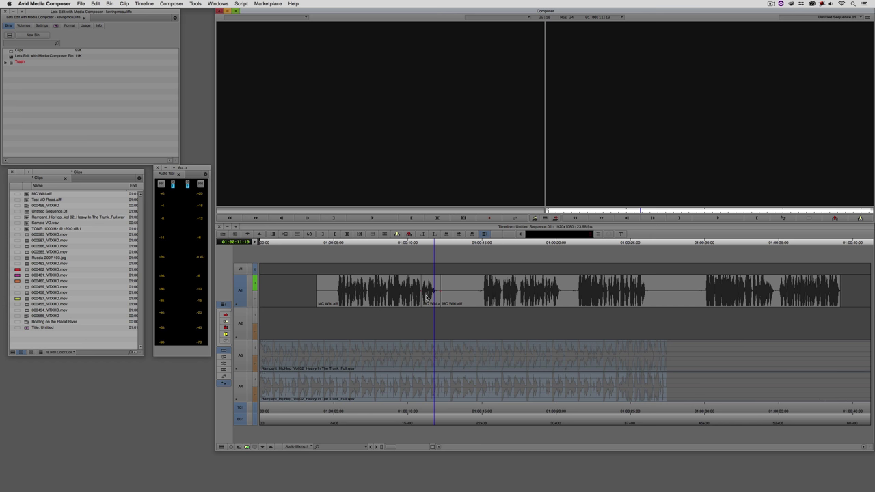
Move the position along A1 using +300 and +3 offsets to reach 01:00:29:01
click(433, 295)
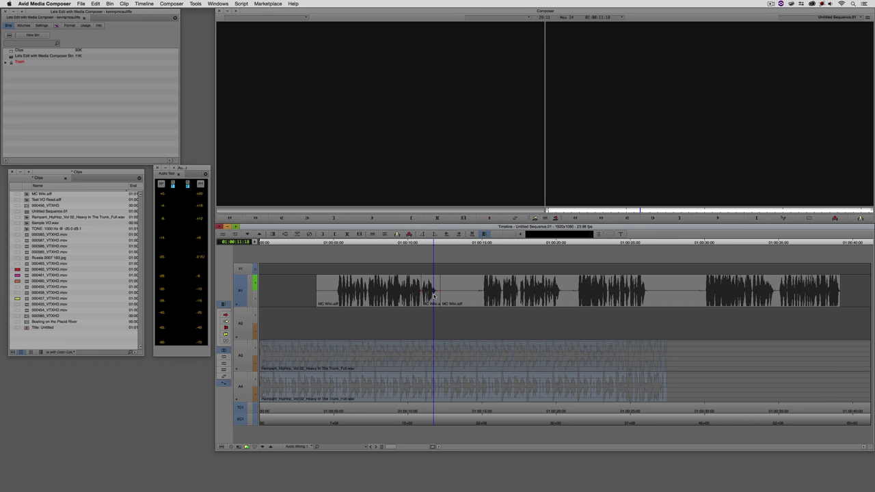
text(+300)
key(Return)
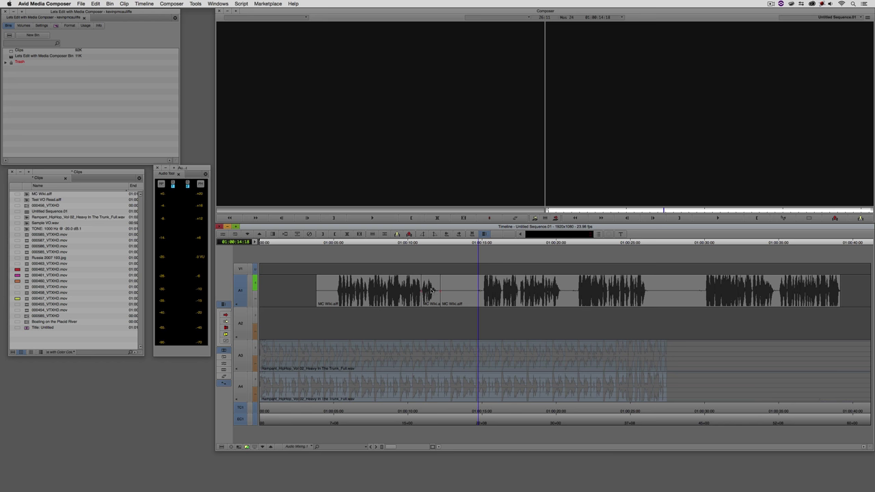
click(483, 293)
click(646, 304)
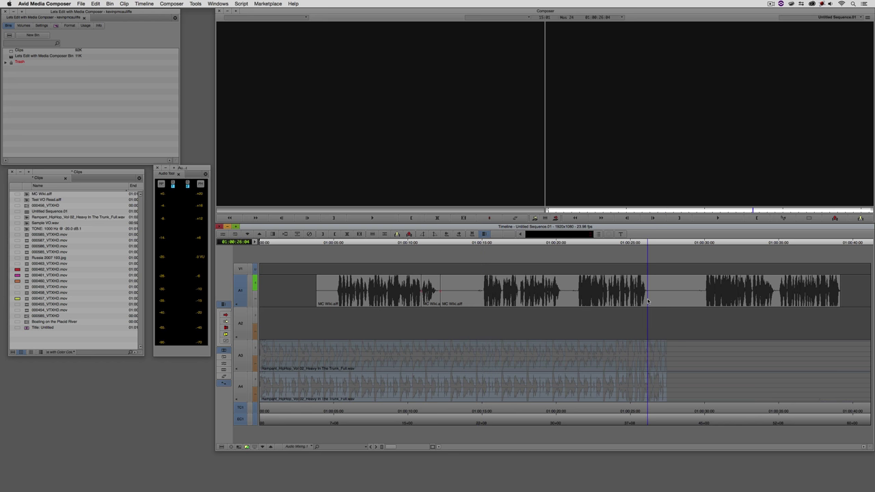
text(+3)
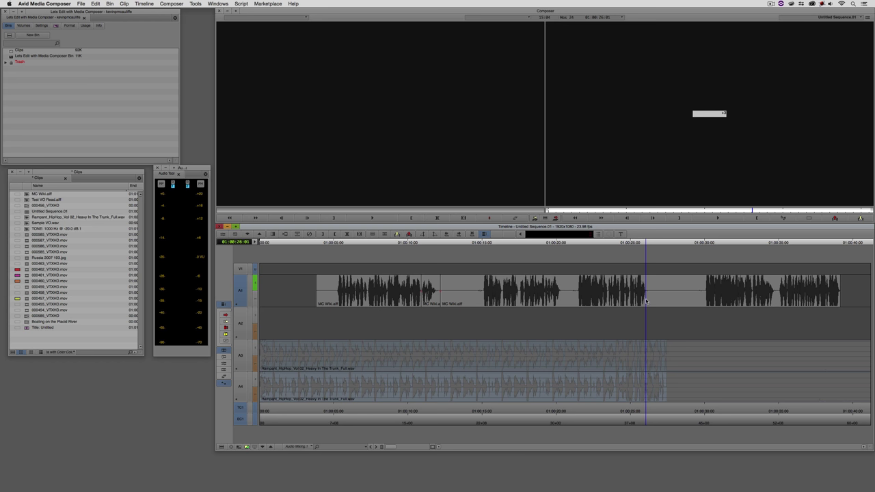
key(Return)
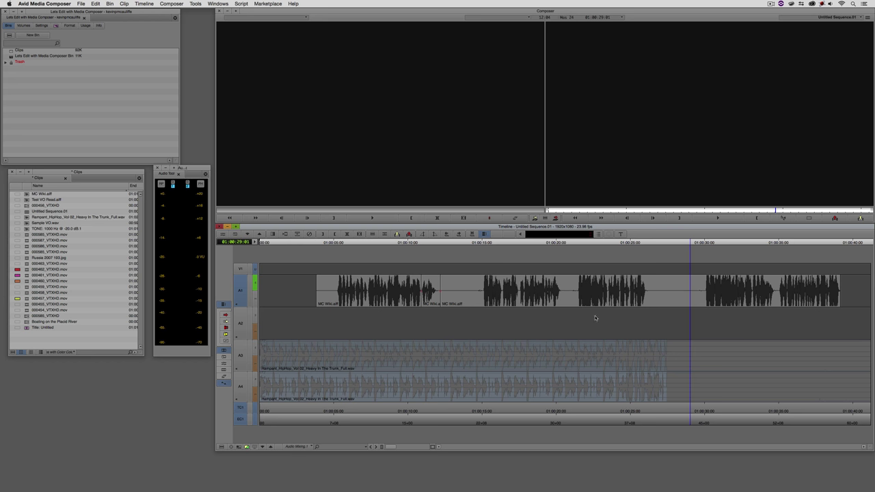
Duck A3–A4 under A1 with the 36-frame hold, then remove that ducking again
click(782, 218)
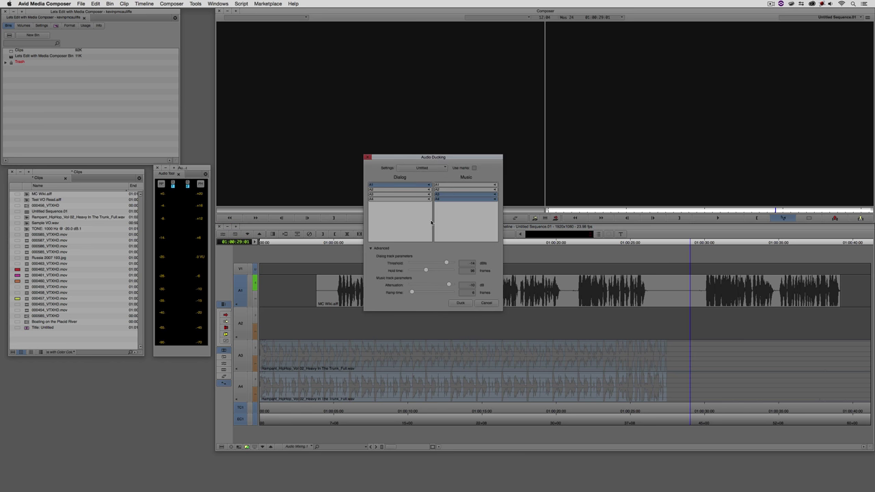
click(460, 303)
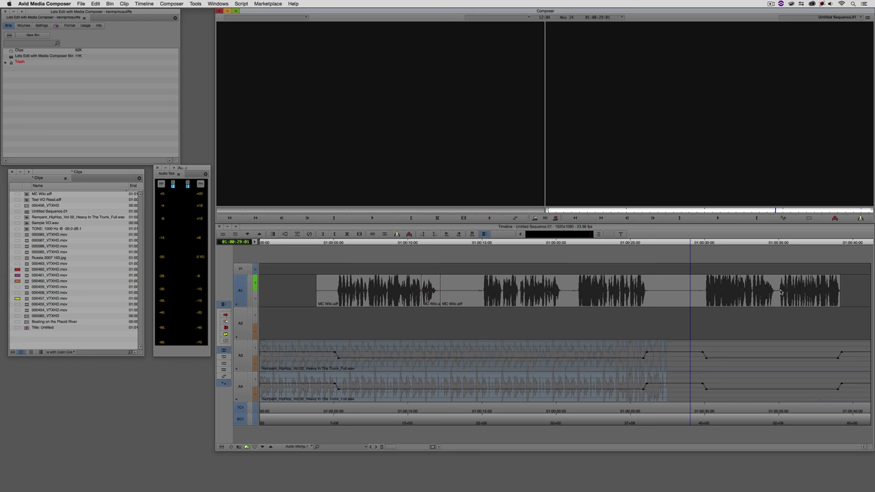
key(super+c)
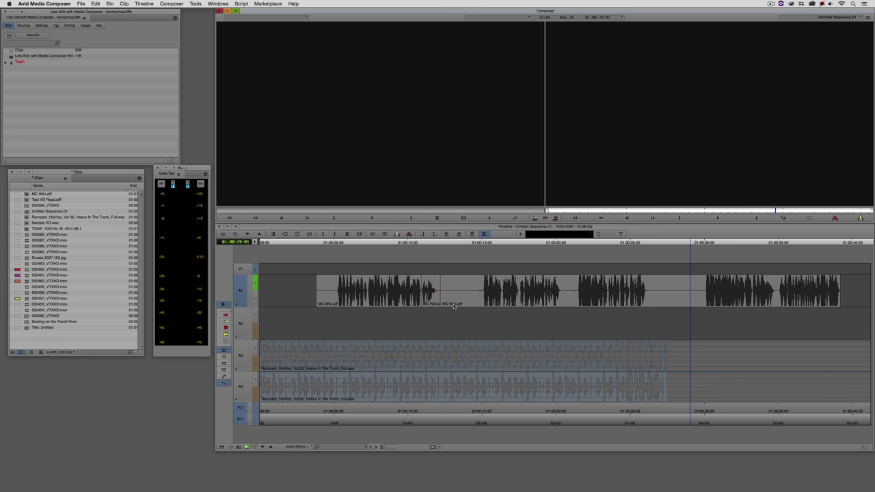
Mark in and out points around the voice-over gap near 01:00:20
click(444, 307)
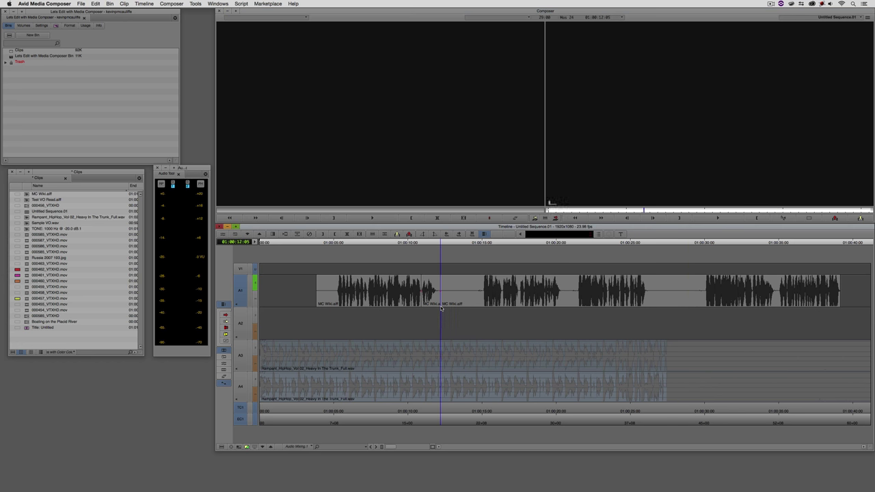
drag(441, 308, 468, 306)
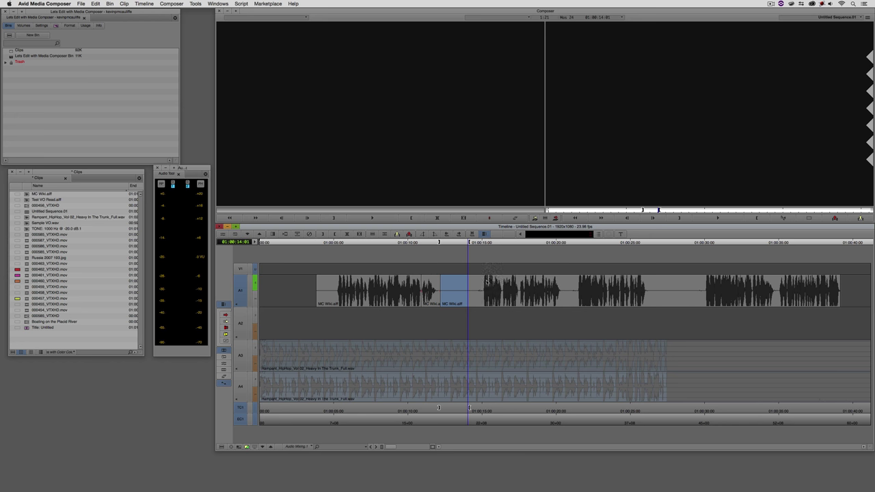
click(561, 298)
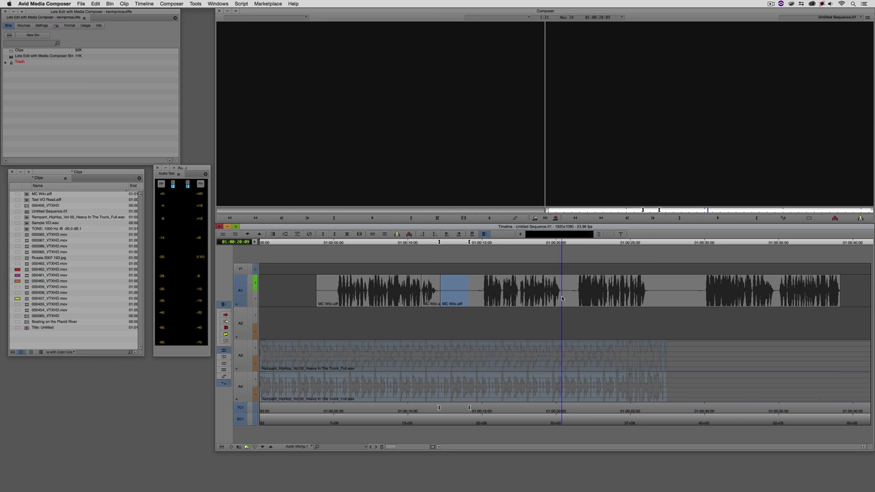
key(i)
click(576, 298)
key(o)
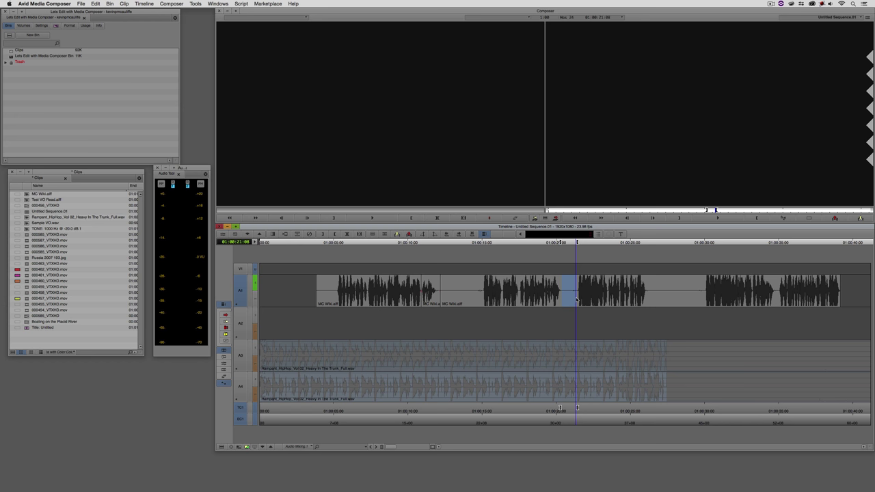
Move the position to 01:00:29:01 and bring up the Audio Ducking dialog
key(Left)
key(Left)
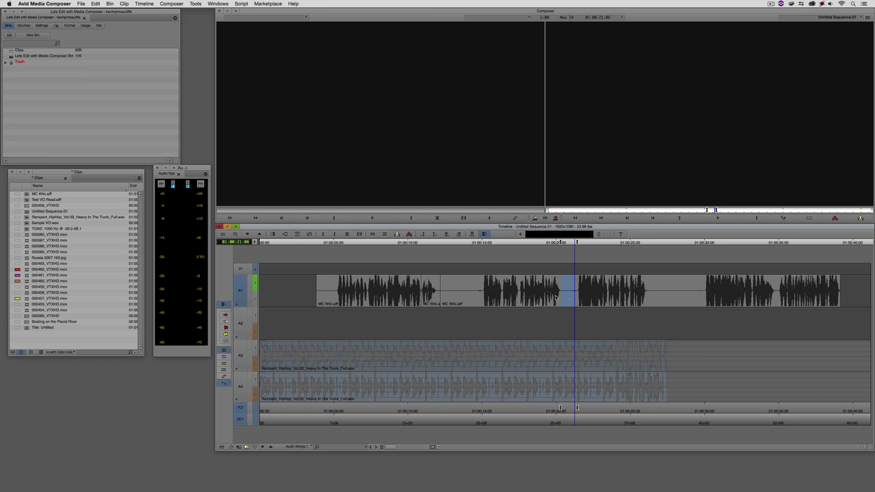
drag(564, 298, 691, 301)
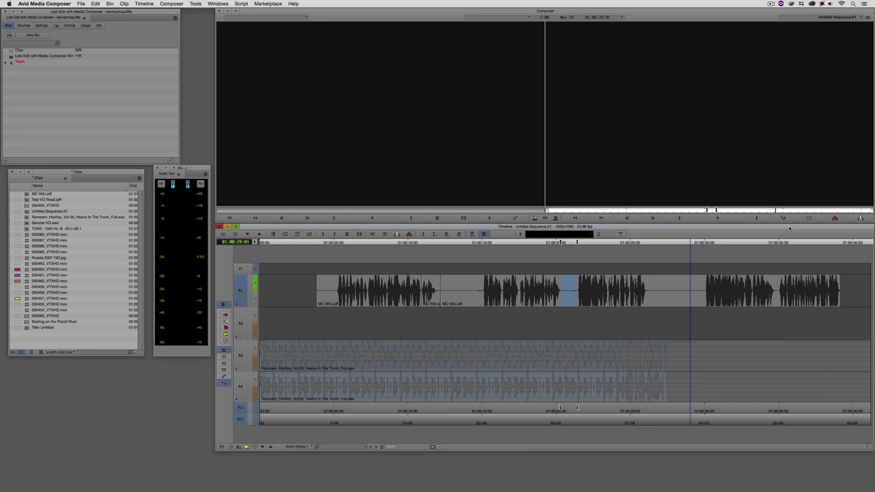
click(783, 218)
Apply ducking to A3–A4 and scrub the first voice-over phrase to hear the dips
click(468, 270)
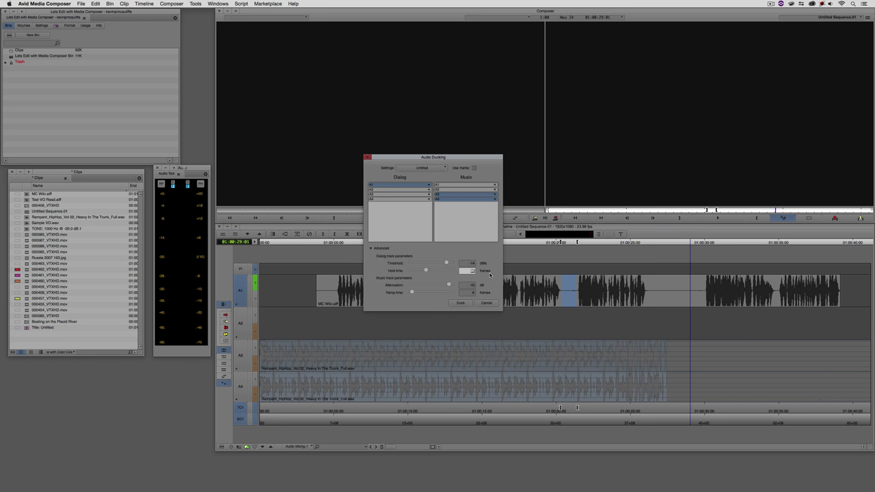
click(459, 302)
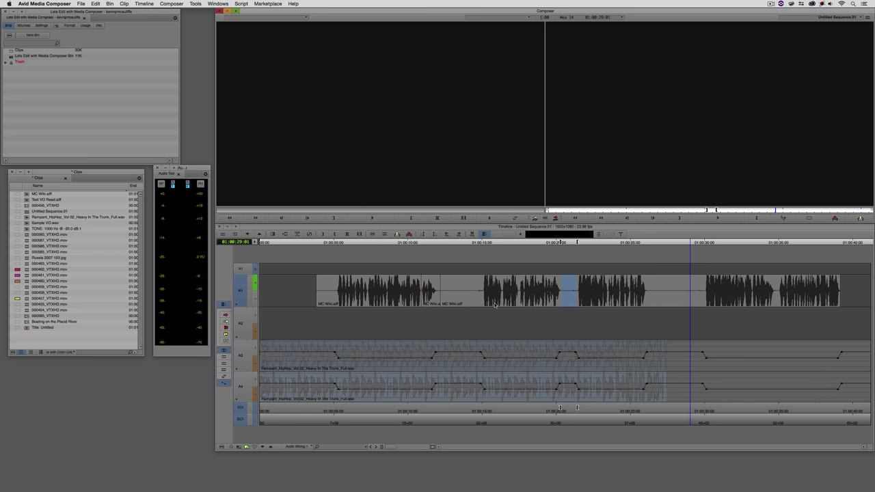
click(339, 311)
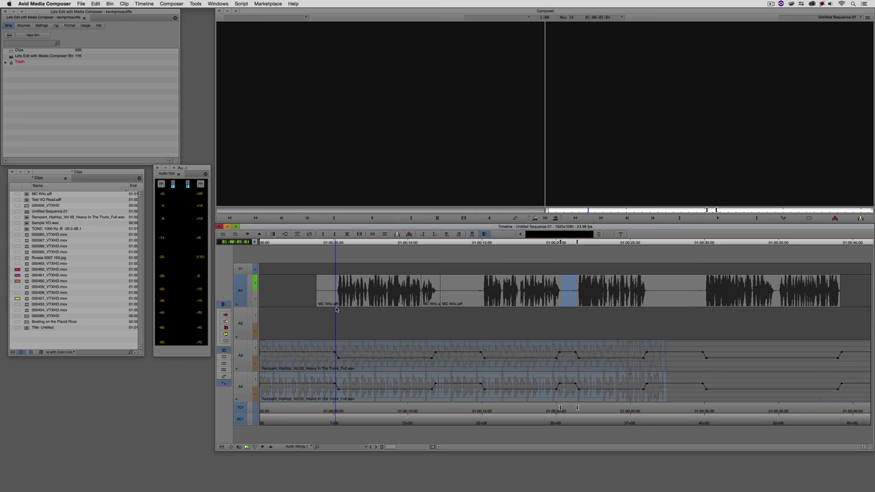
drag(346, 309, 485, 314)
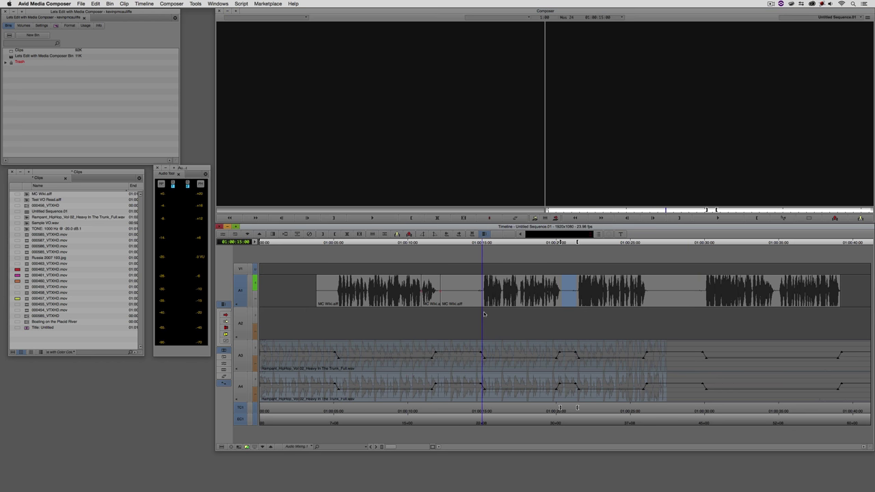
Replay the section around 01:00:20 and mark an in point there
click(559, 308)
key(space)
key(space)
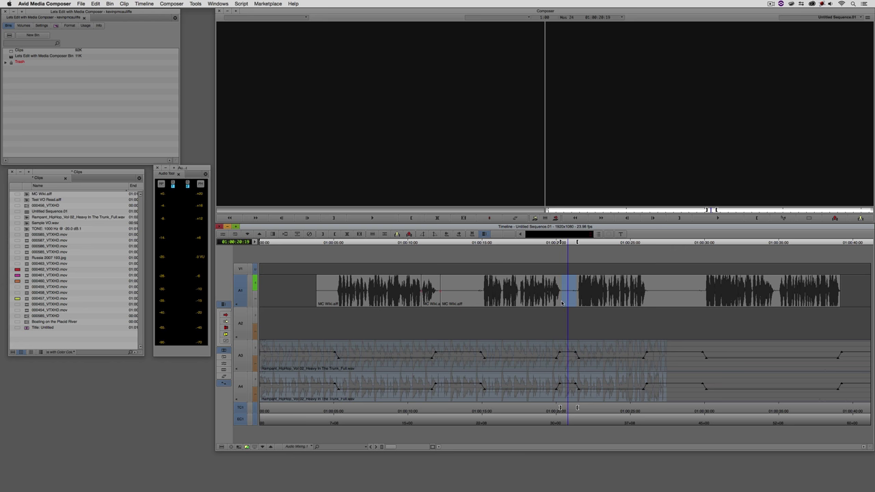
click(556, 302)
key(Left)
key(Left)
key(Left)
key(Left)
key(Left)
key(Left)
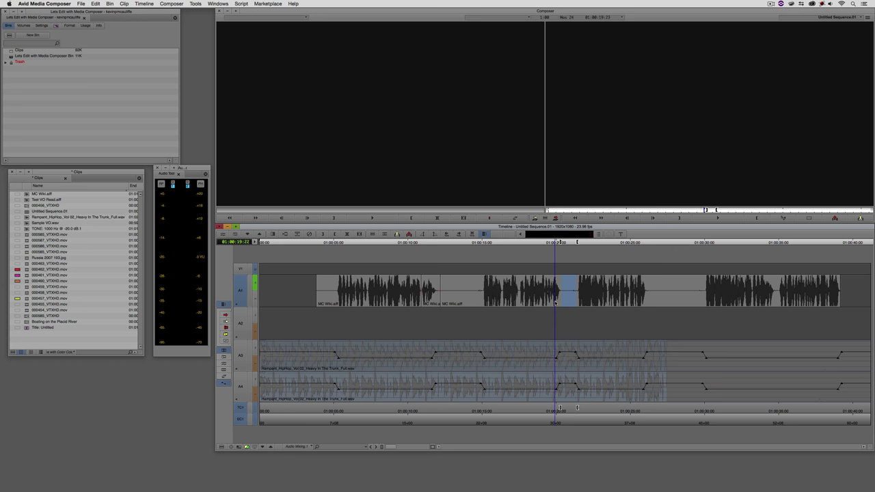
key(Right)
key(Right)
key(Right)
key(Right)
key(Right)
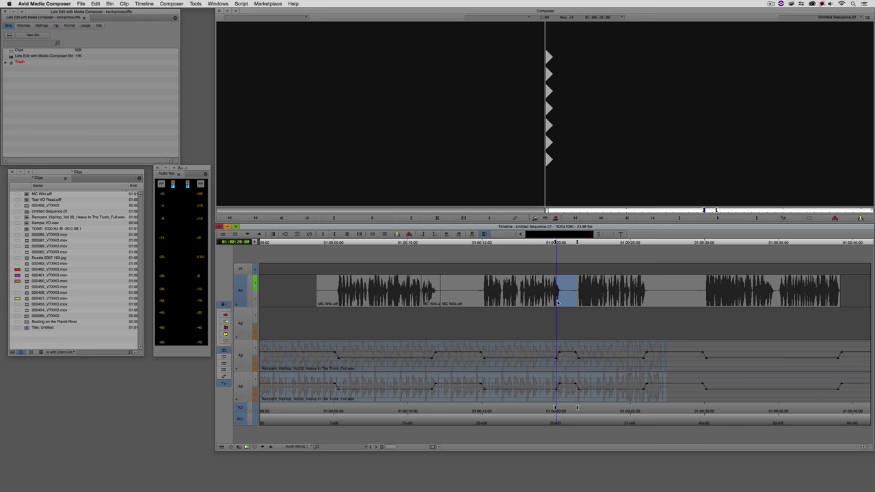
drag(556, 302, 580, 302)
key(i)
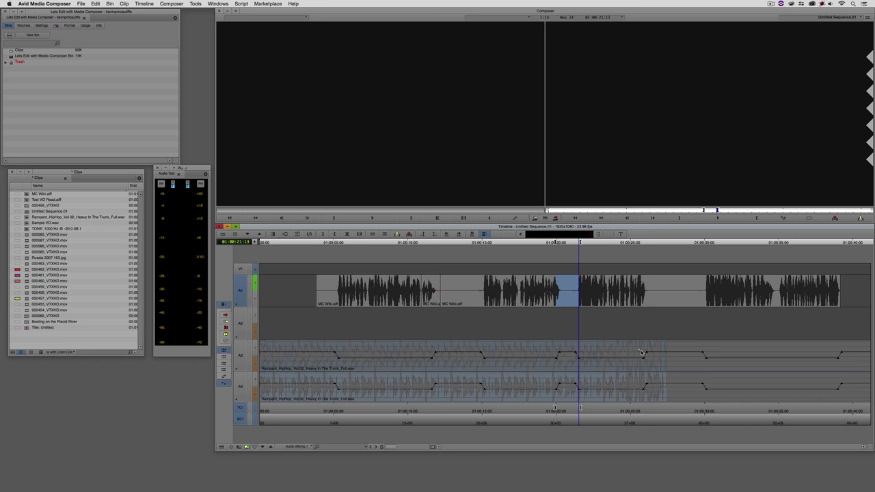
Move through 01:00:29:21 to 01:00:34:19, setting an out point and new in point there
click(649, 296)
drag(651, 296, 715, 295)
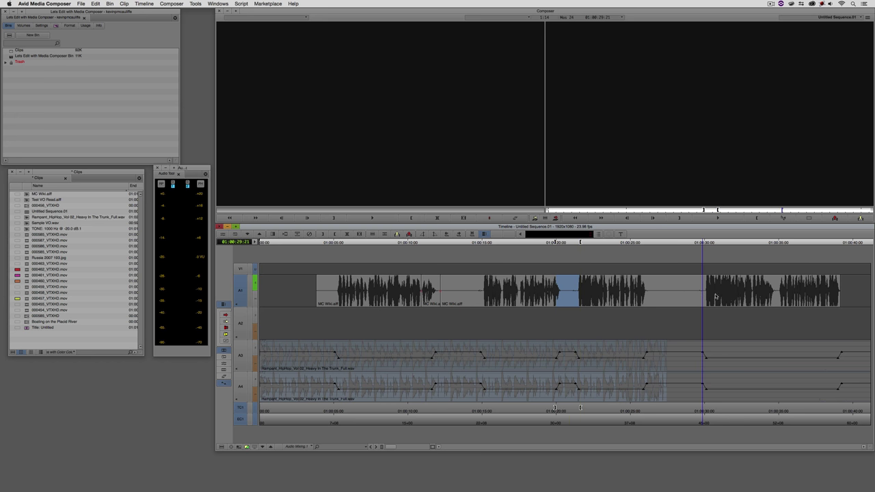
click(774, 295)
drag(777, 295, 779, 296)
key(o)
key(i)
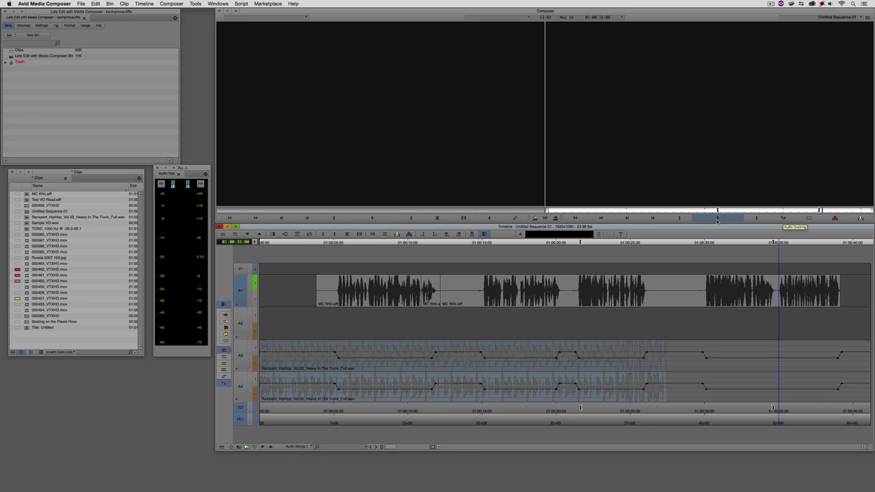
Clear the recent marks with two undos, returning to 01:00:20
click(758, 219)
key(super+z)
key(super+z)
key(super+z)
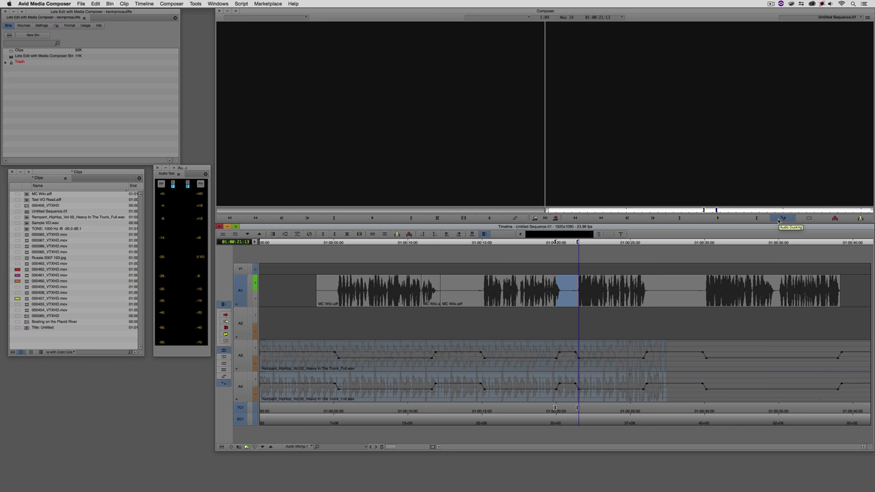
key(super+z)
key(super+z)
Re-duck A3–A4 with the Hold time slider lowered below 48 frames
click(781, 218)
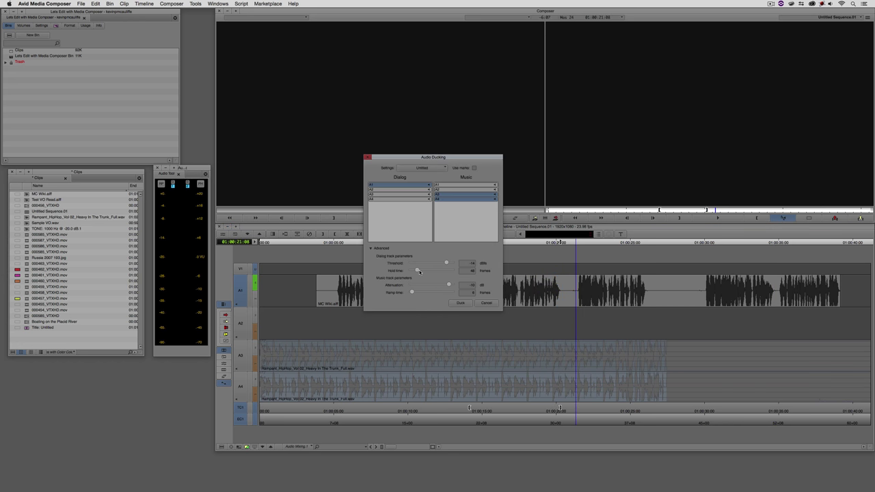
drag(418, 271, 410, 270)
click(459, 303)
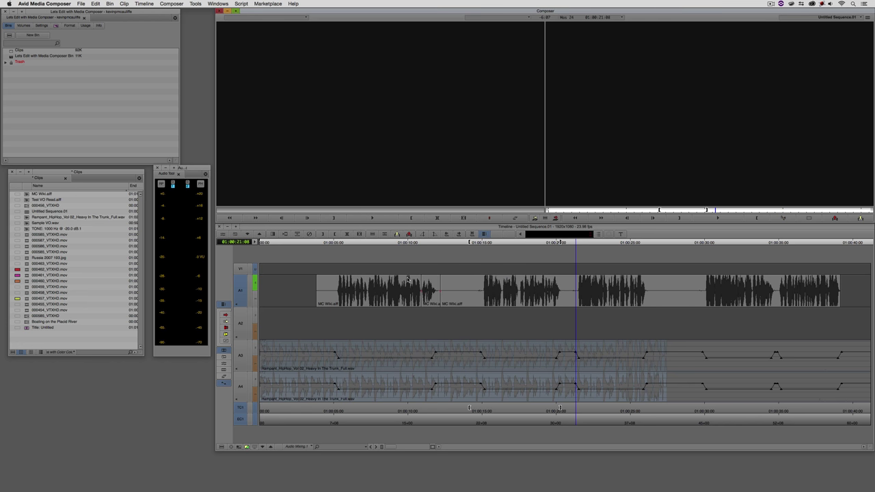
Scrub through the re-ducked music to review it, then undo that ducking pass
click(428, 336)
drag(429, 336, 775, 324)
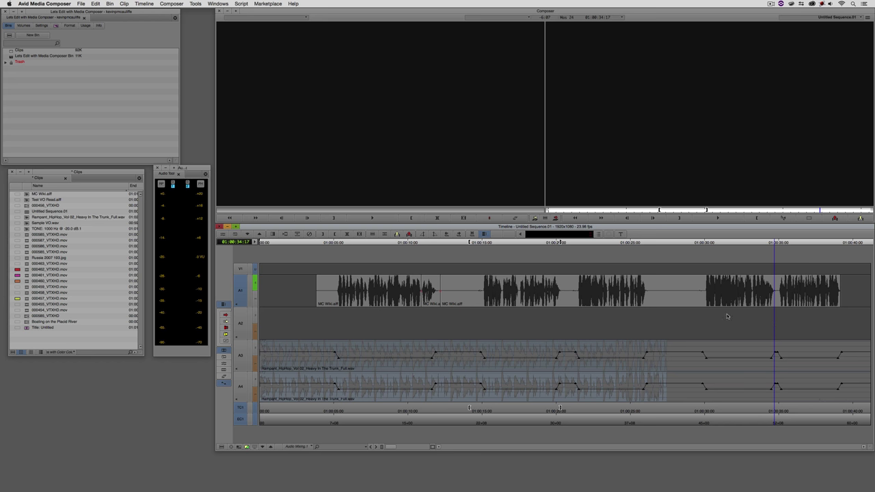
key(super+z)
Reapply ducking to A3–A4 with Hold time changed from 48 to 36 frames
click(783, 218)
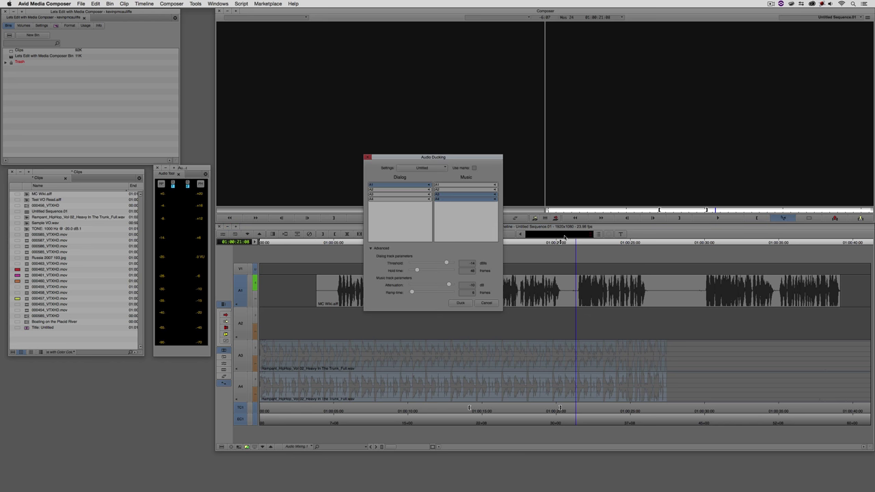
click(467, 270)
text(36)
click(462, 303)
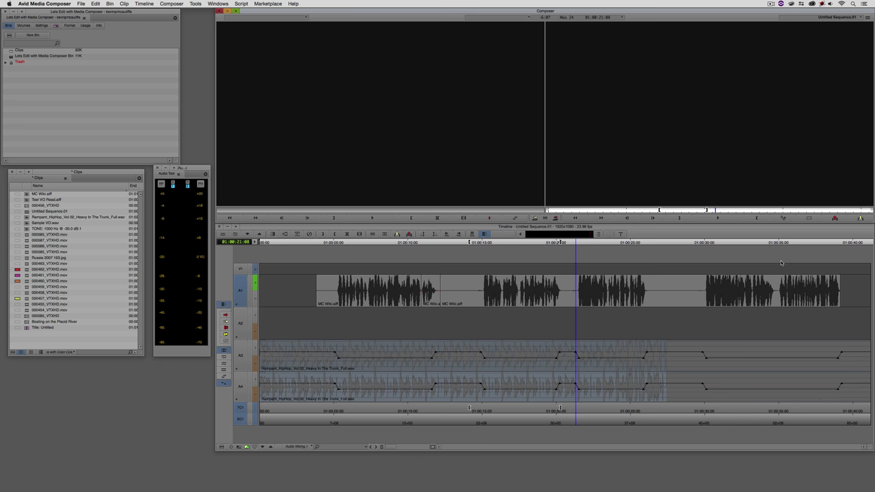
Save the project with Ctrl+S, keeping the ducked A3–A4 music in place
key(ctrl+s)
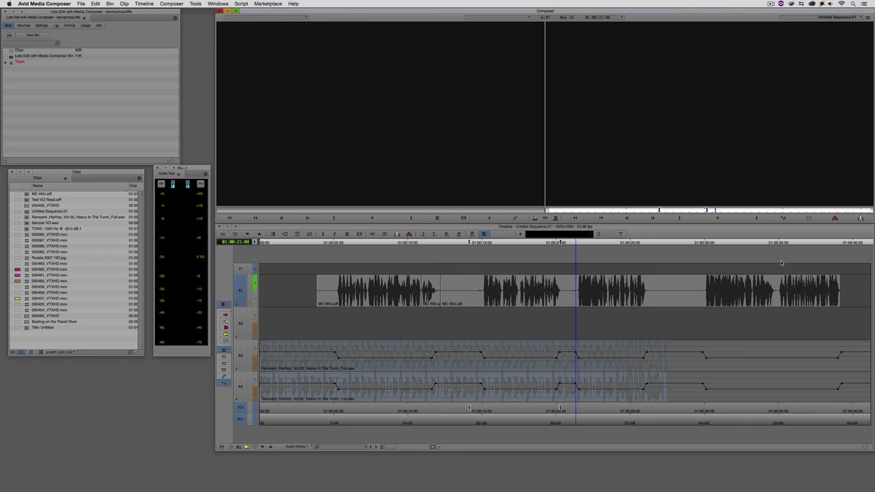